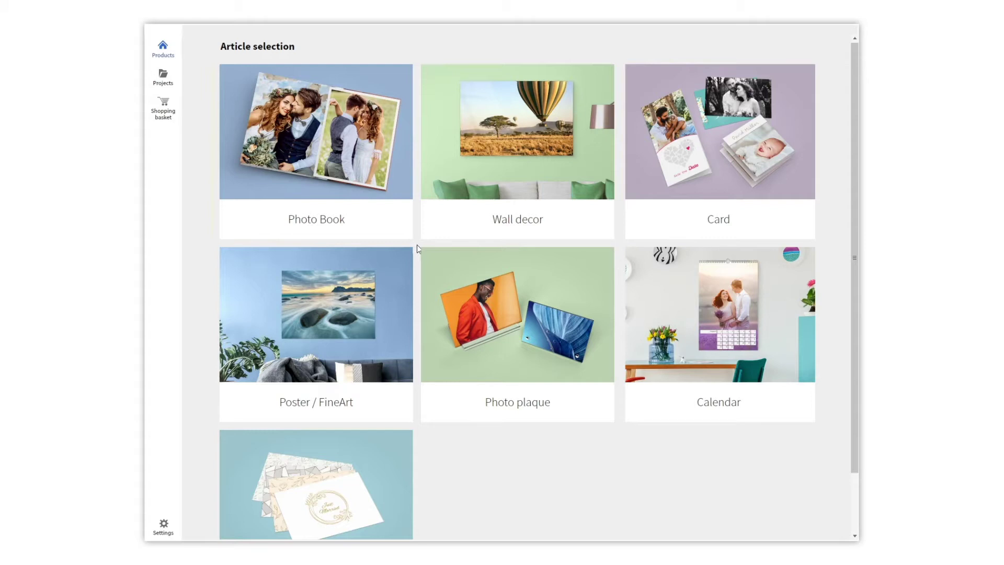
Go to the Photo Book category and show the standard Photo Book's size variants
click(347, 201)
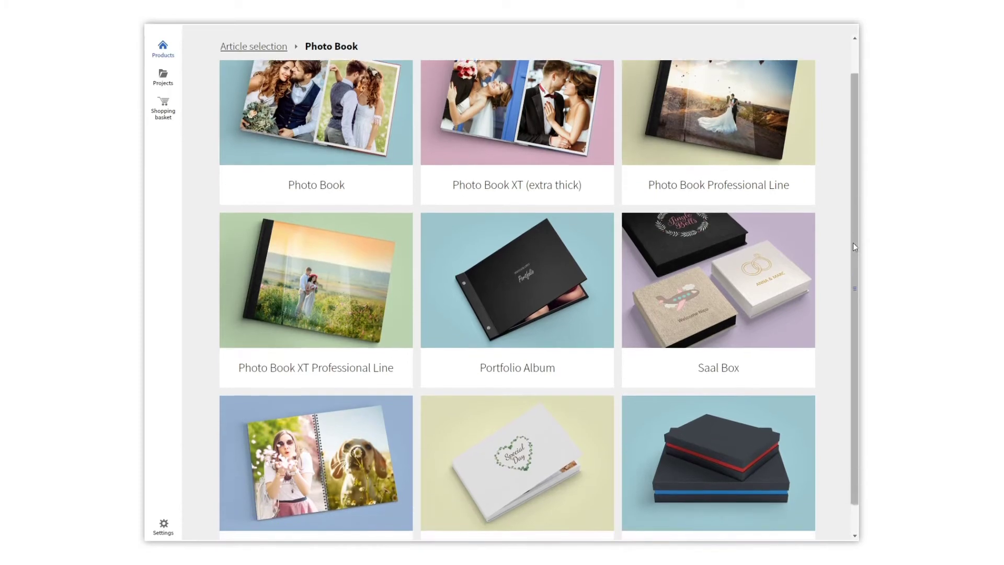
mouse_move(851, 207)
mouse_down()
mouse_move(850, 268)
mouse_move(835, 201)
mouse_up()
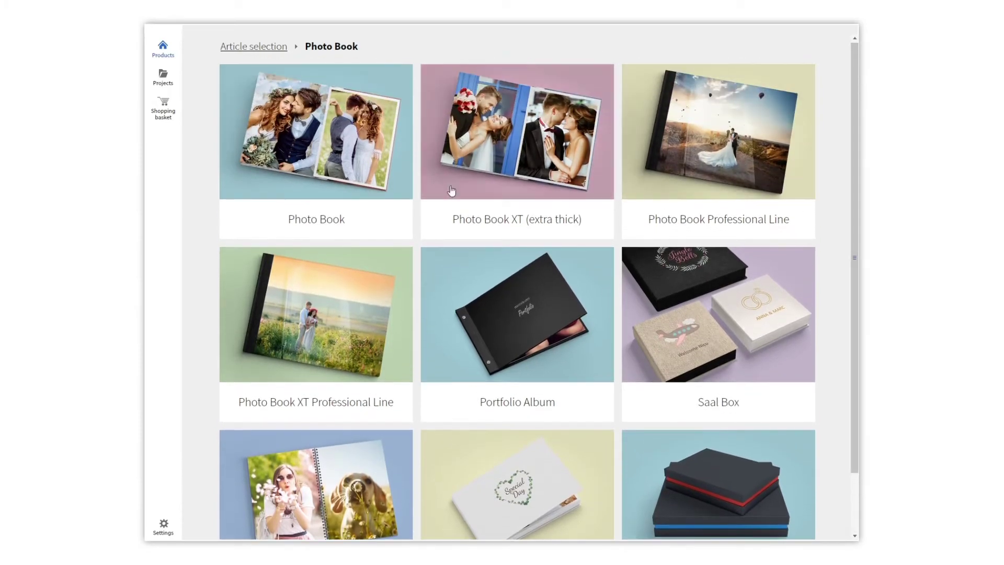
click(331, 173)
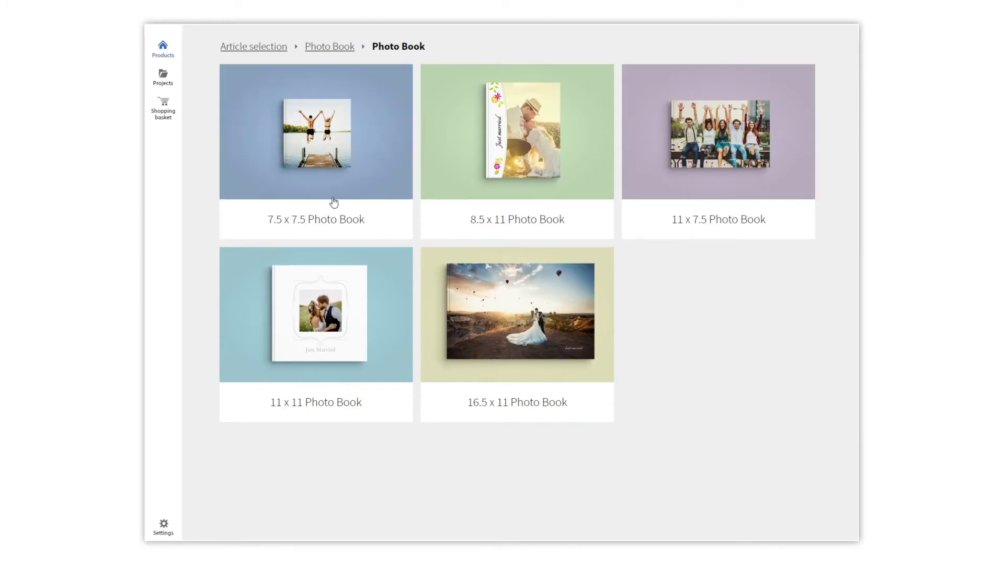
Pick the 7.5 x 7.5 Photo Book, keep the default cover, and proceed to Design
click(330, 193)
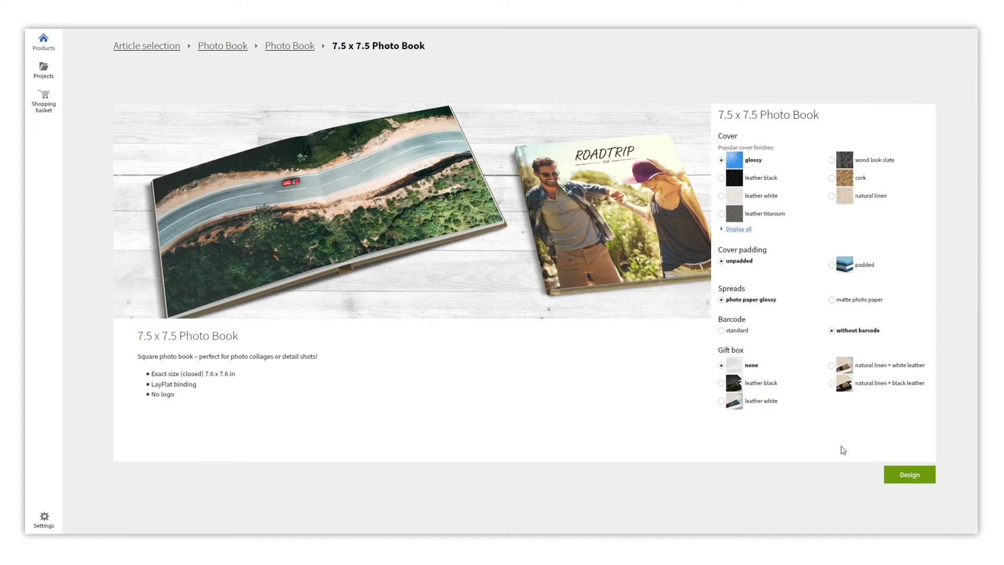
click(911, 473)
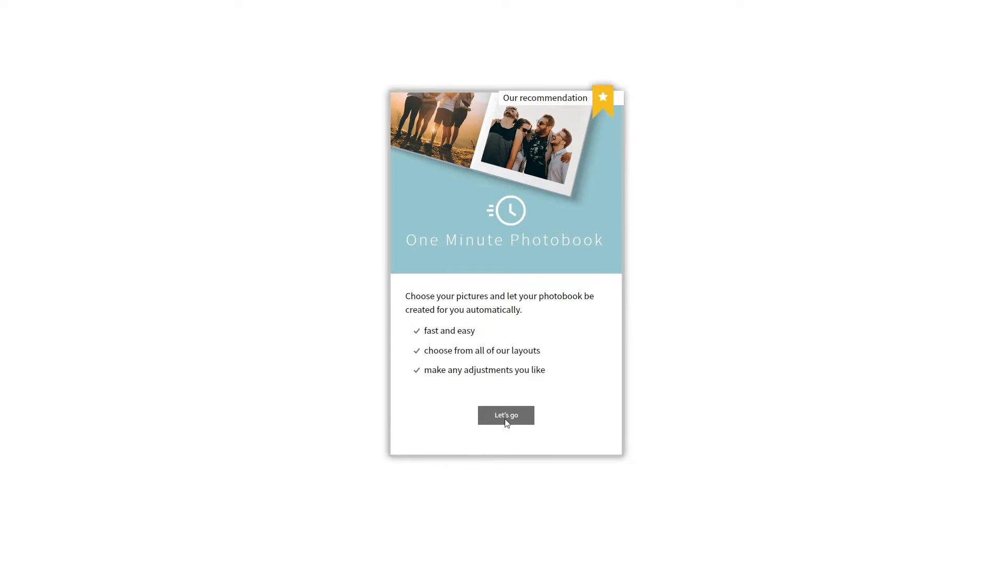
Start the automatic book, select all 17 family photos, and confirm 32 pages
click(505, 420)
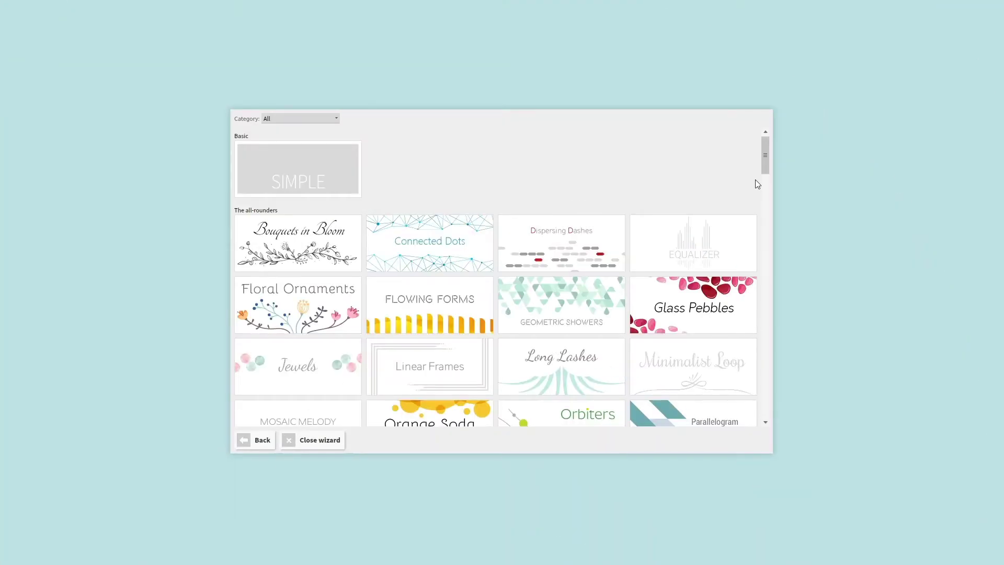
drag(763, 166, 759, 321)
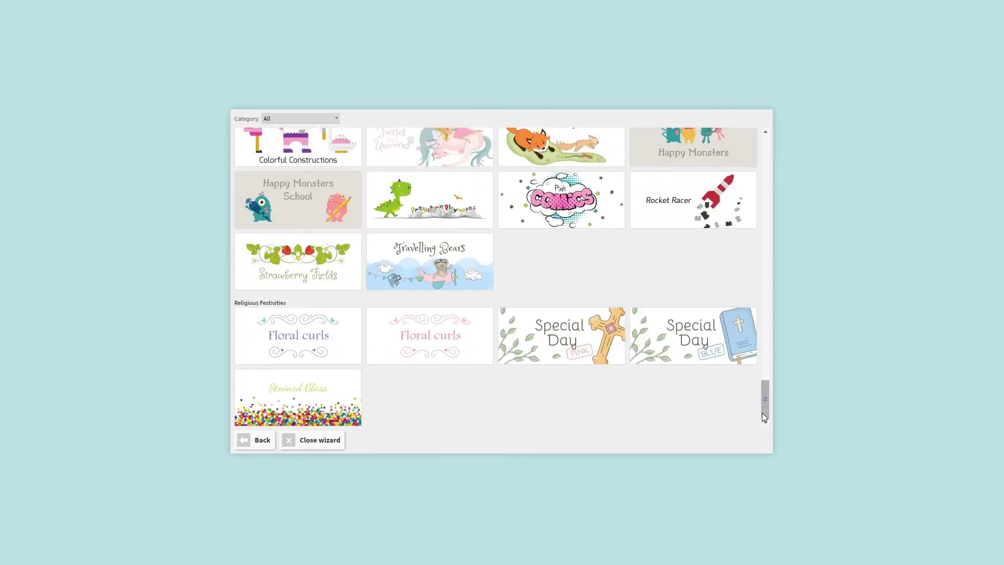
mouse_move(758, 320)
mouse_down()
mouse_move(762, 365)
mouse_move(753, 171)
mouse_up()
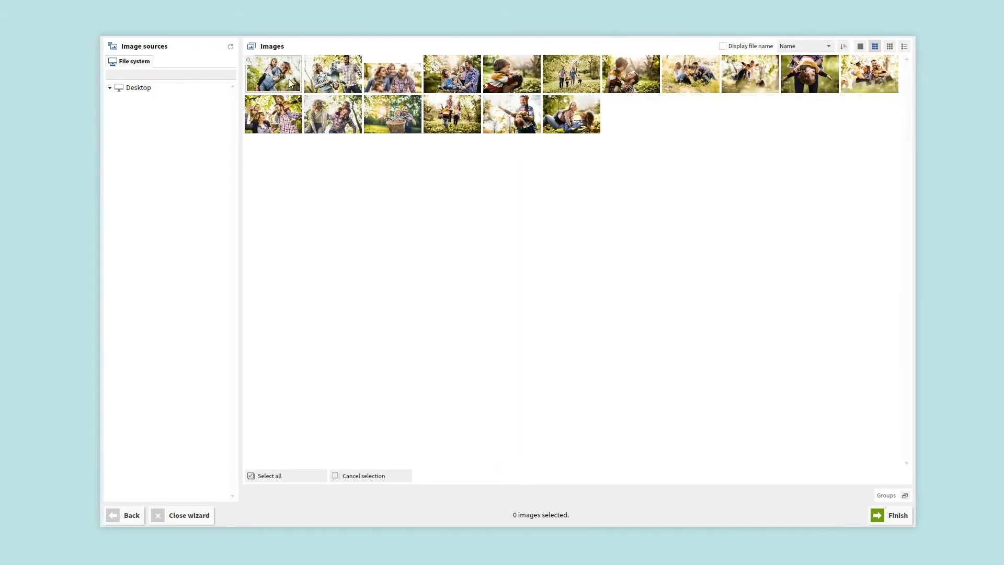
click(275, 74)
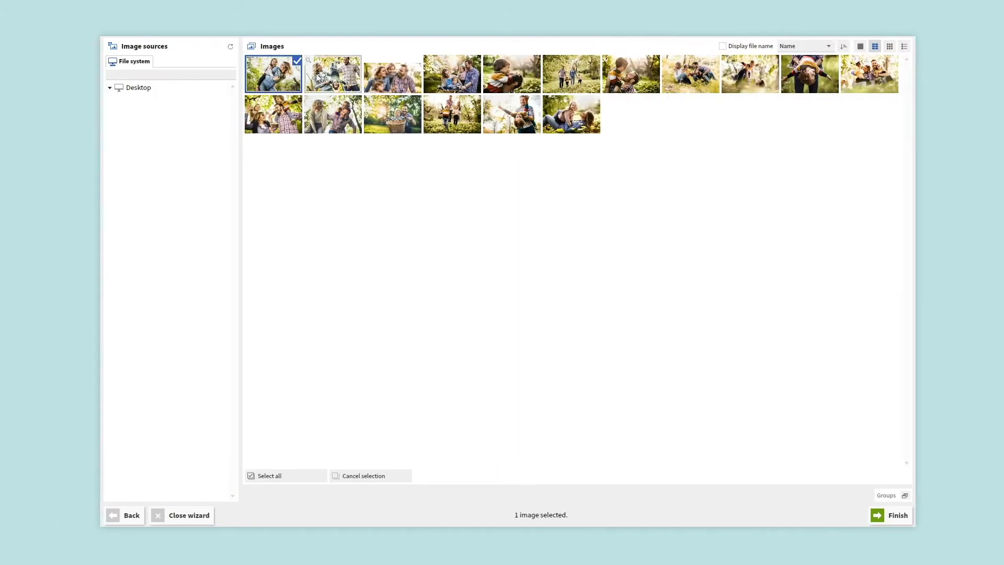
click(289, 476)
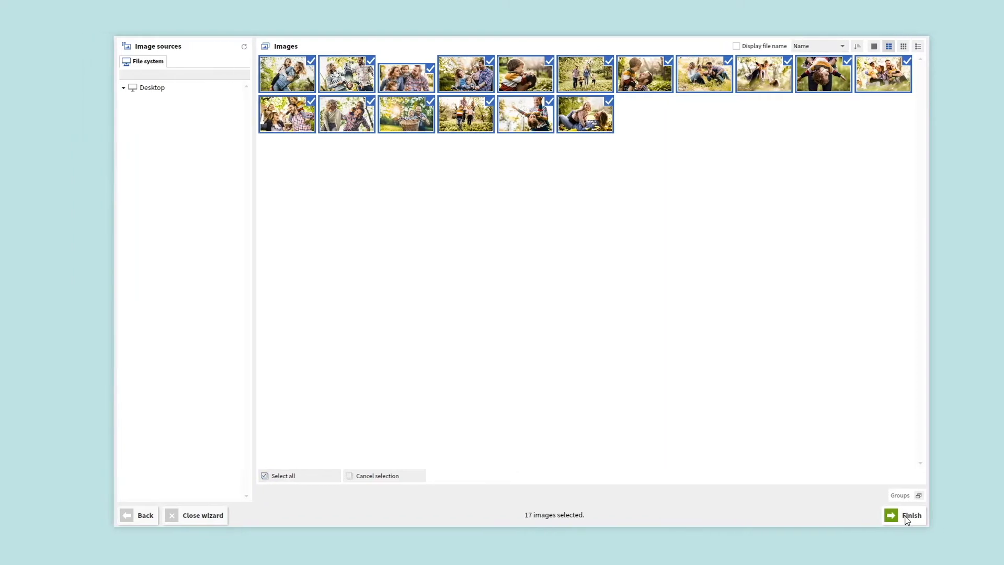
click(907, 517)
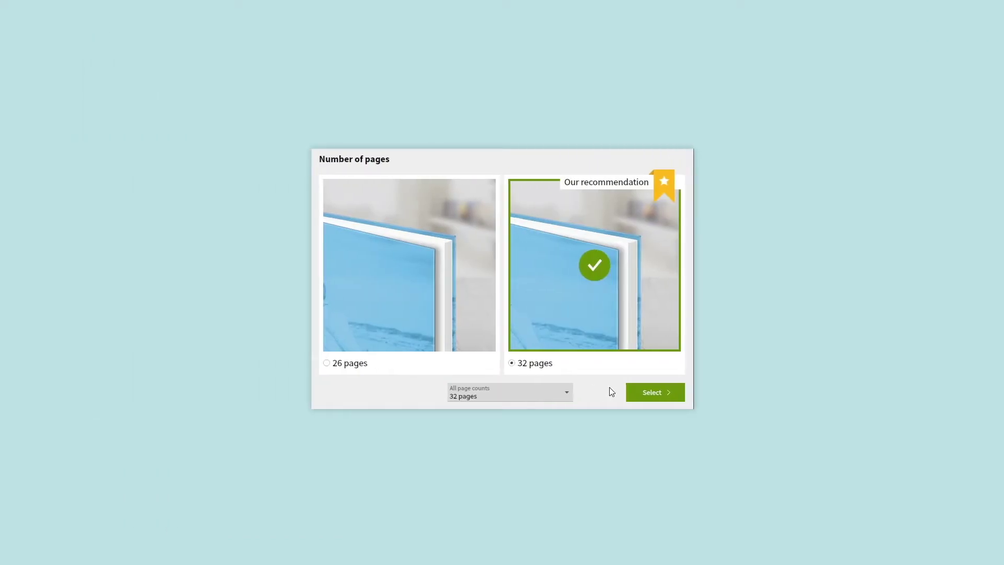
click(642, 391)
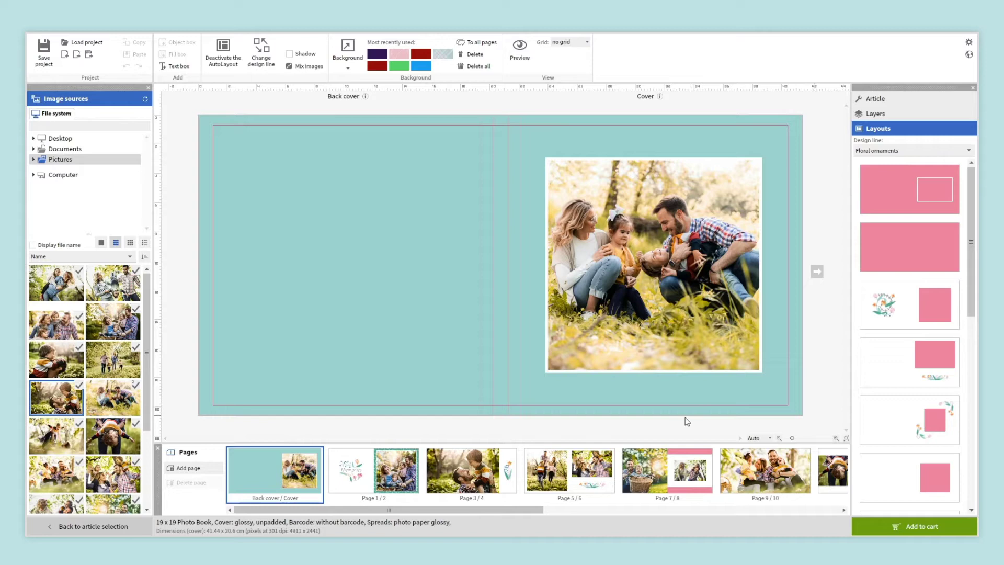
Mirror the large pages 3/4 photo horizontally and shift its content within the frame
click(399, 465)
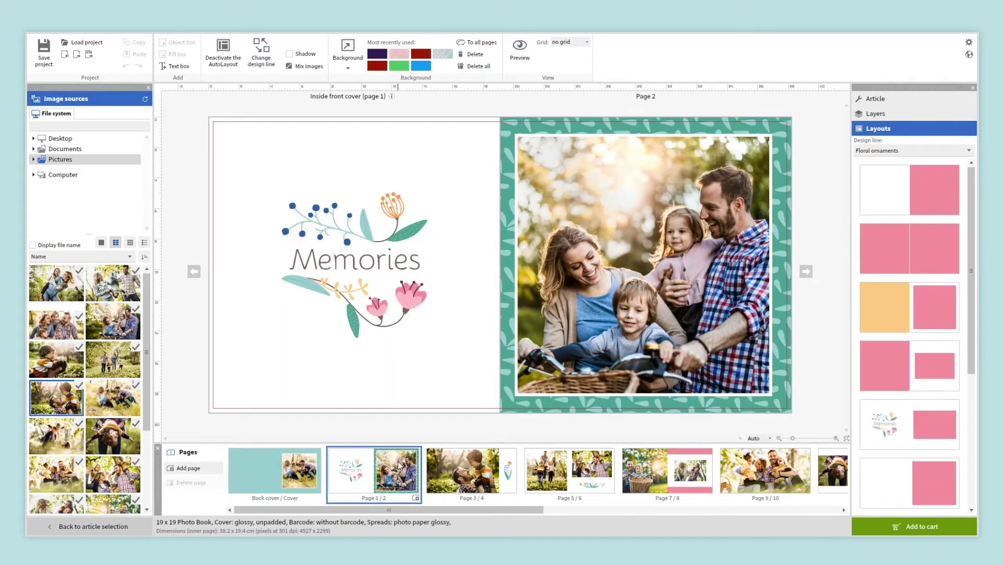
click(428, 478)
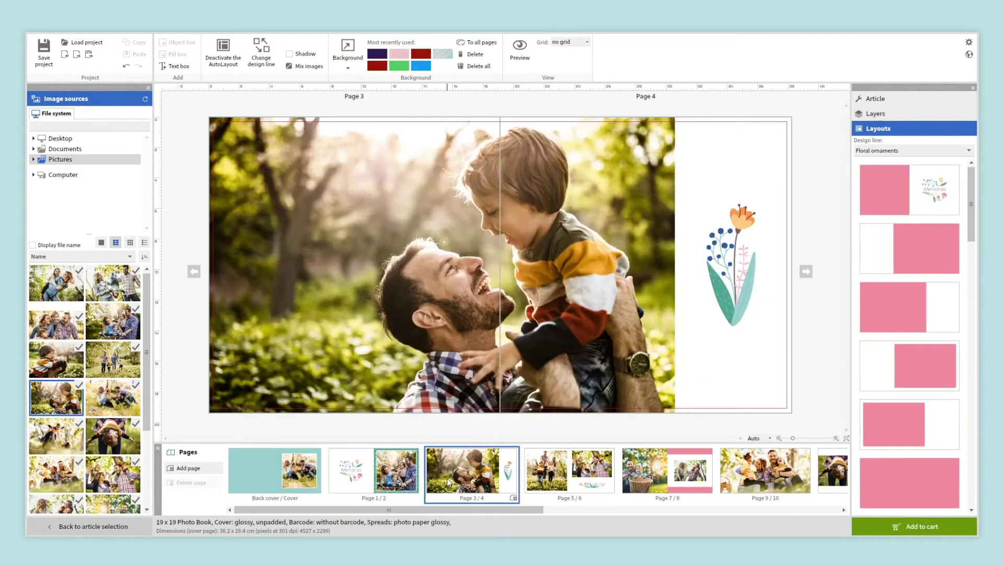
click(558, 319)
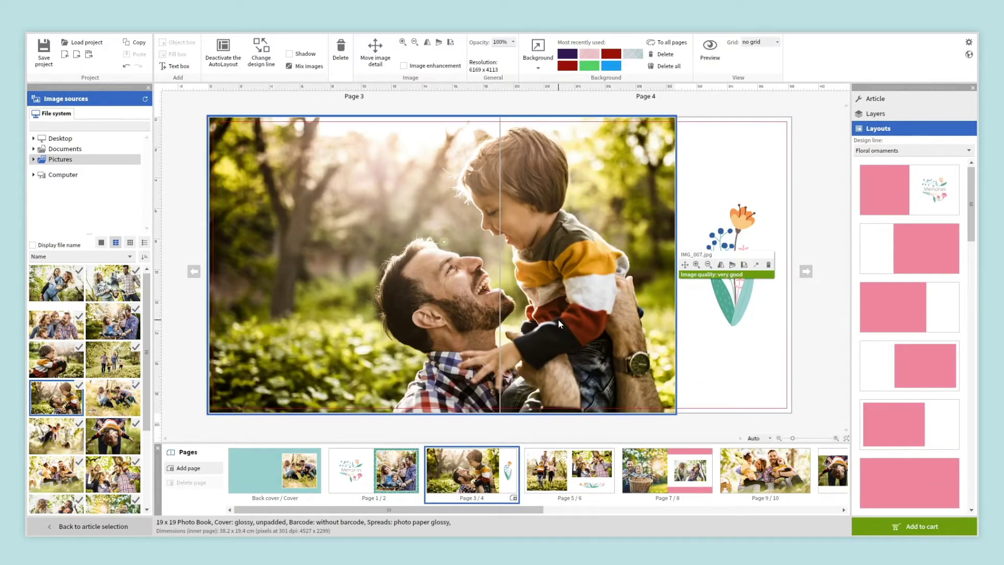
click(721, 265)
click(684, 264)
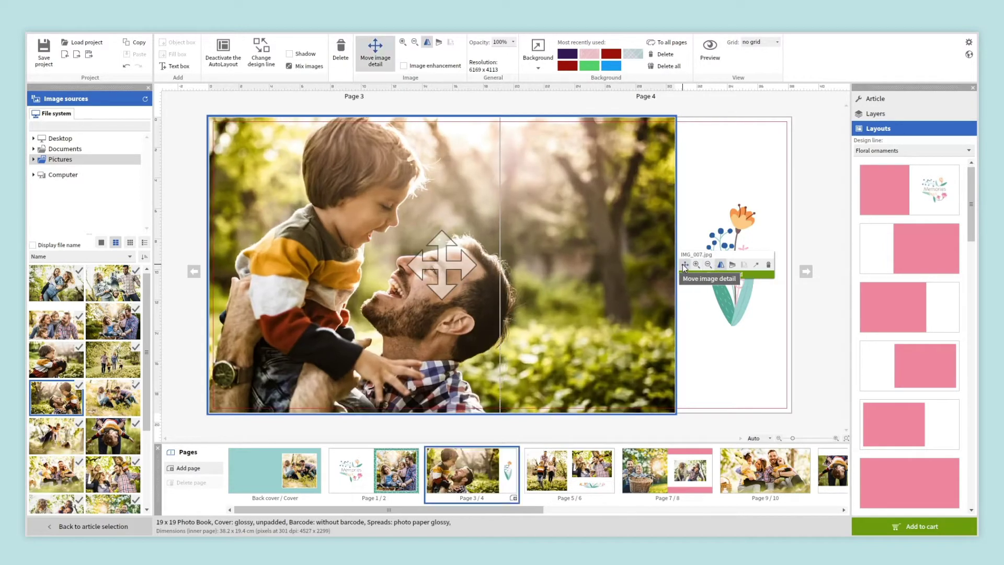
drag(463, 264, 429, 277)
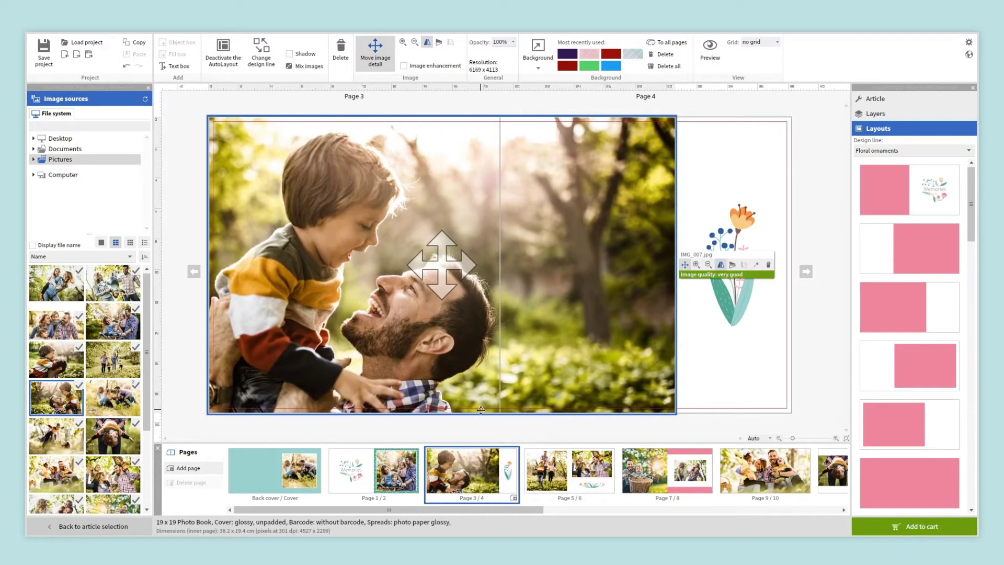
click(483, 428)
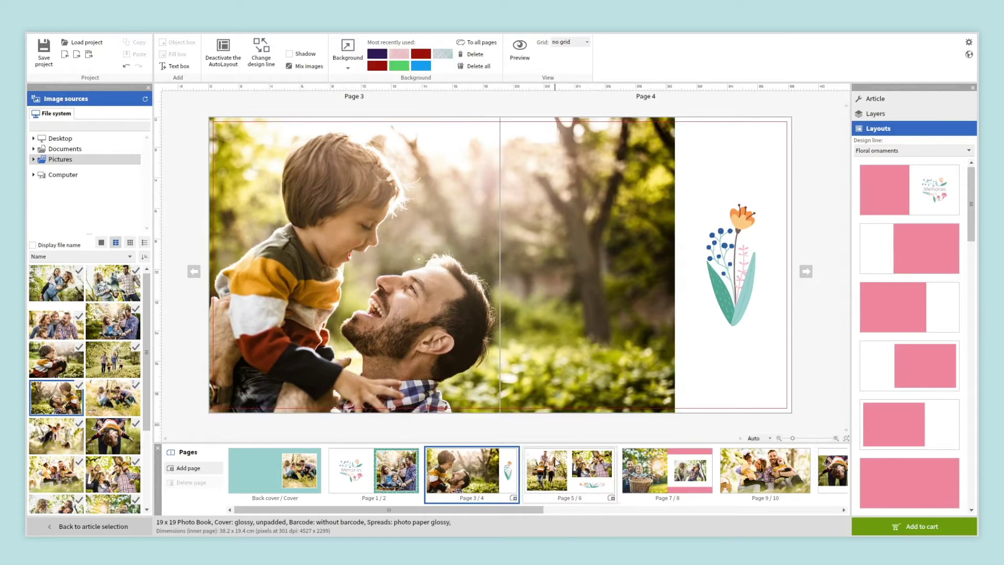
Swap the page 6 photo with the page 5 photo
click(557, 461)
click(628, 211)
drag(628, 210, 365, 275)
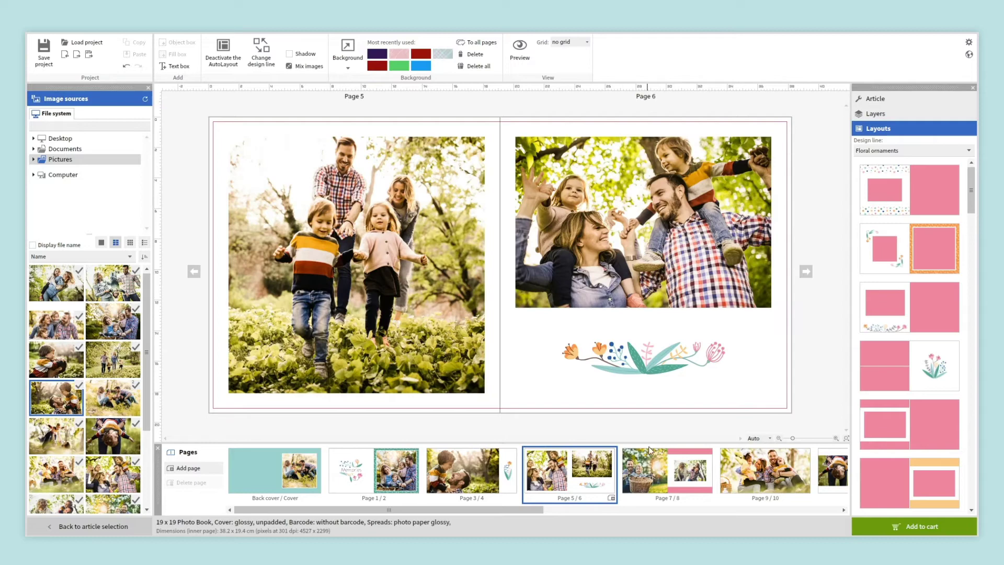
Apply a banded two-photo layout to pages 7/8
click(667, 464)
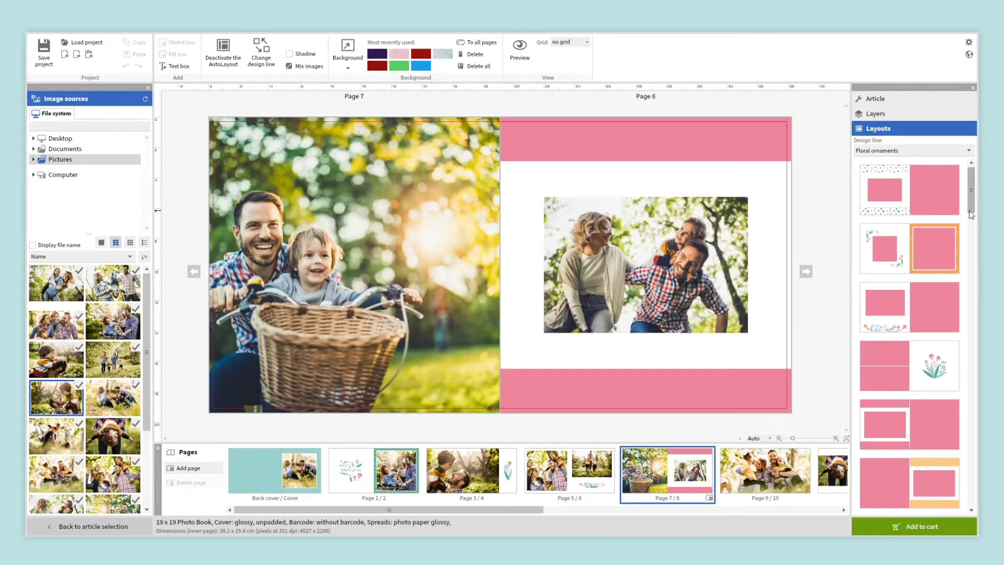
drag(969, 211, 973, 303)
click(928, 376)
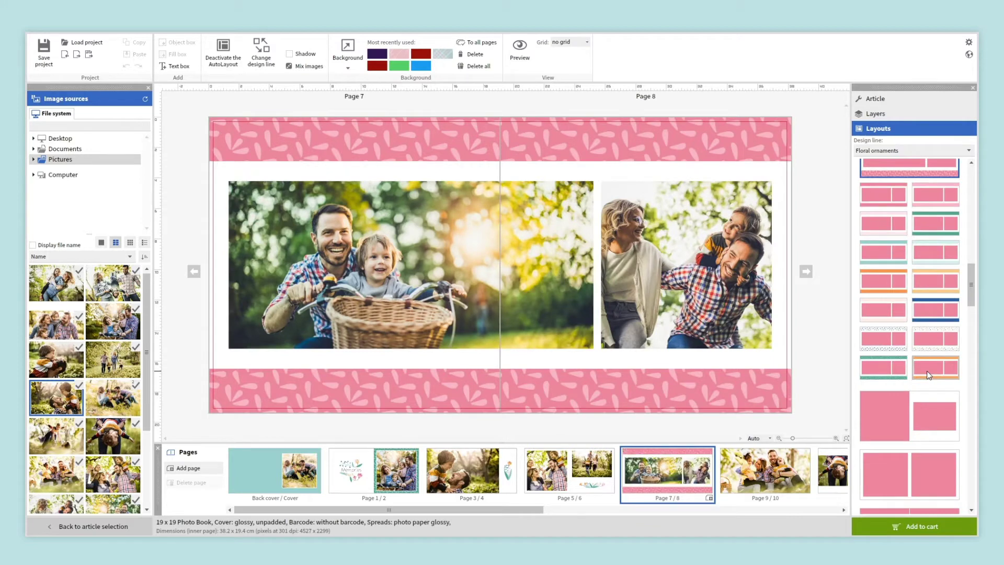
click(800, 462)
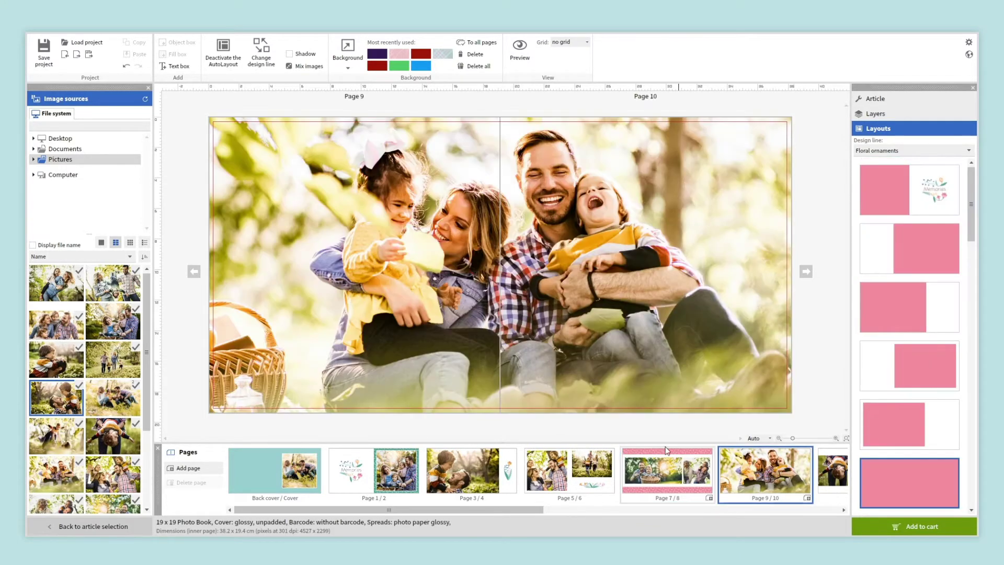
Add a text box layout to page 10 and make its caption text white
click(177, 66)
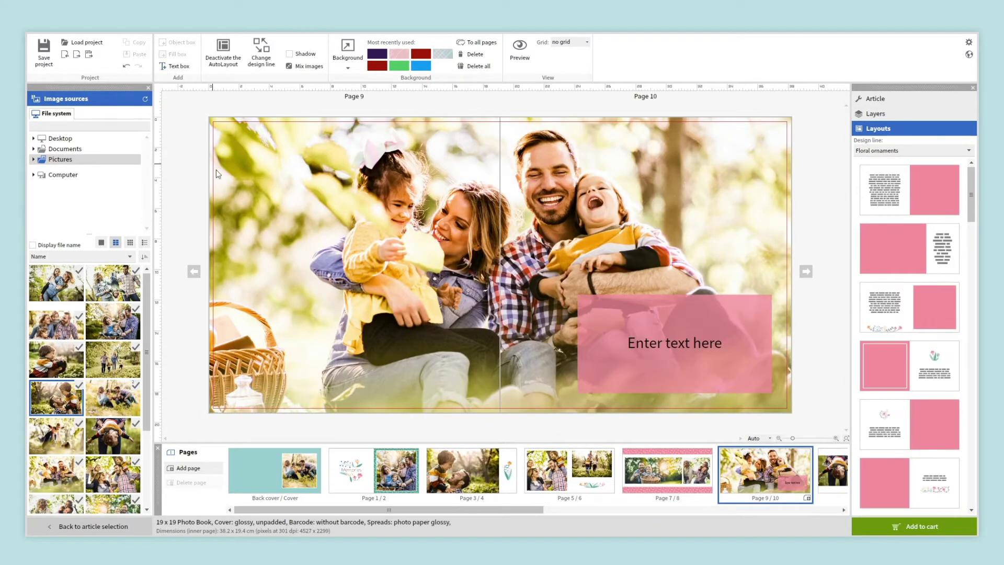
click(640, 343)
text(Spending time together)
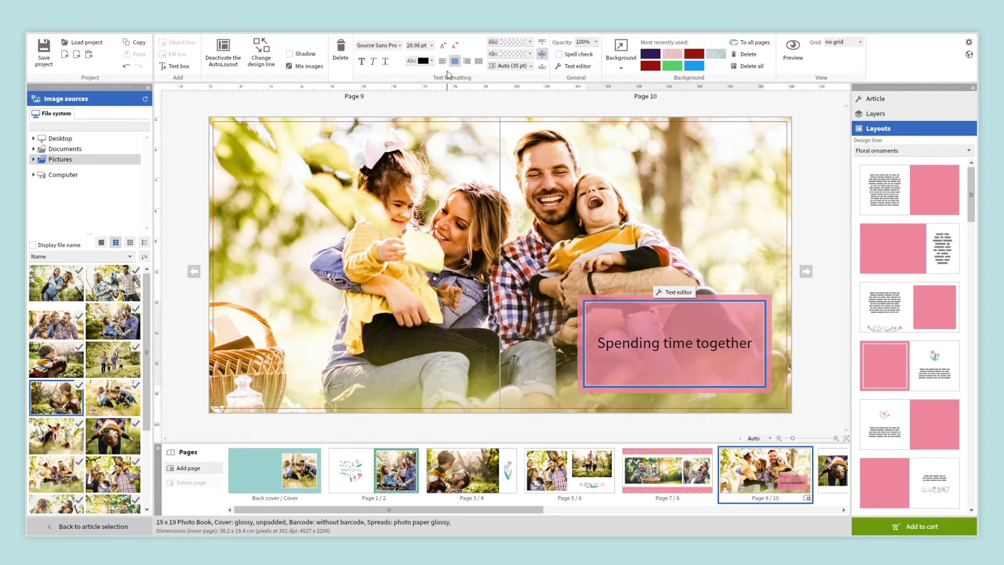
click(432, 62)
click(427, 98)
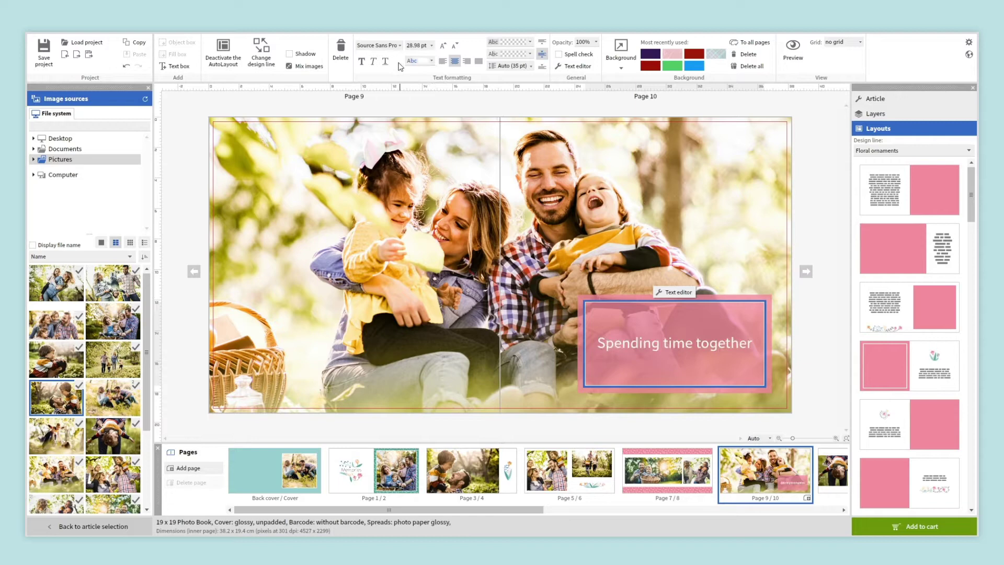
Set the caption font to Bellota and decrease its size one step
click(401, 47)
click(393, 56)
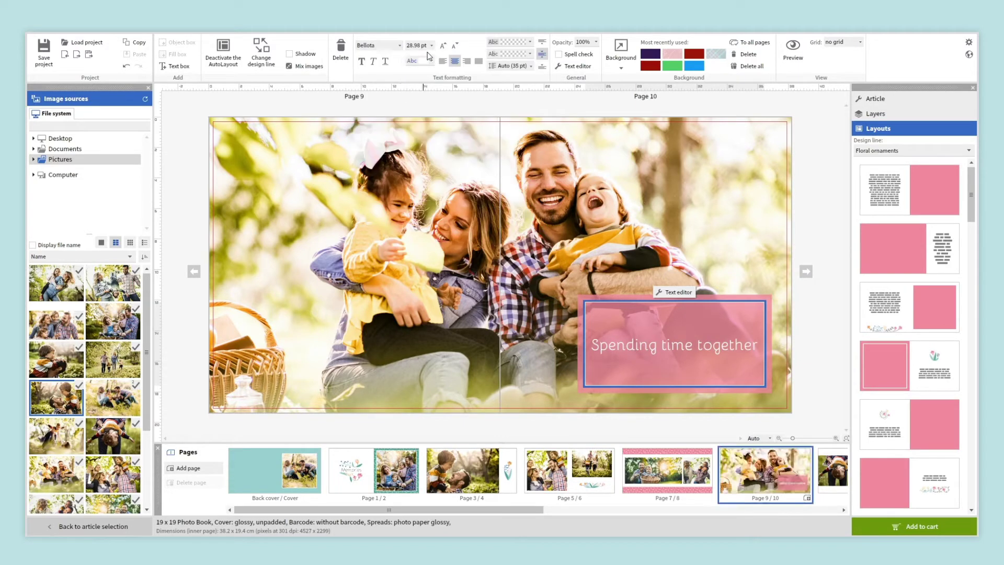
click(454, 47)
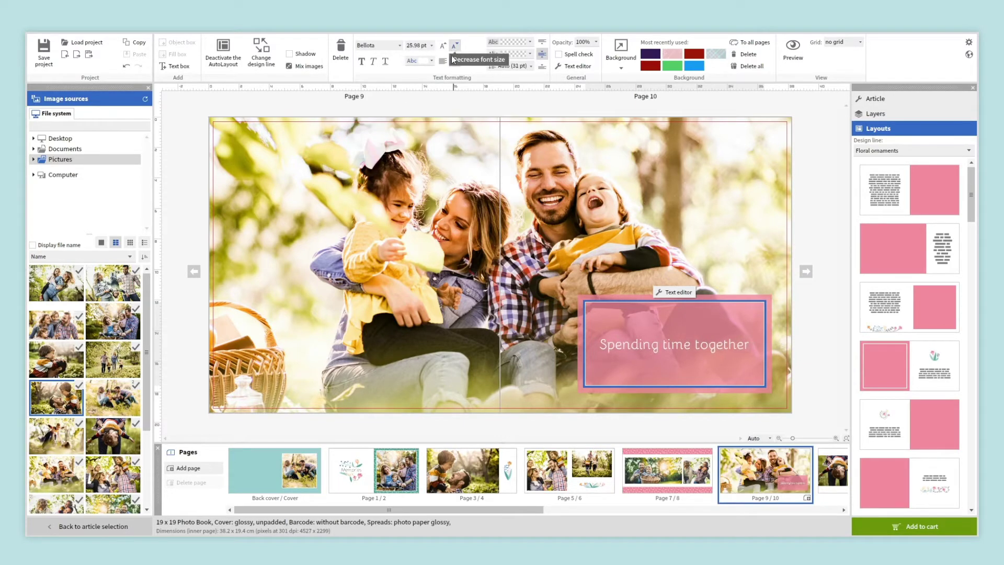
Finish the caption, then start an AutoLayout Gold rings wedding book with 52 pages
click(446, 94)
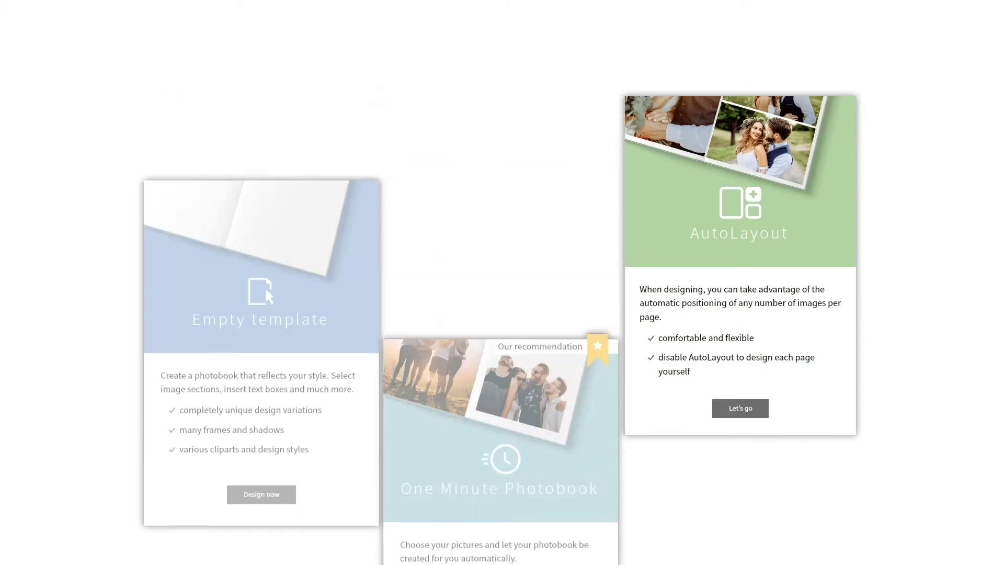
click(737, 397)
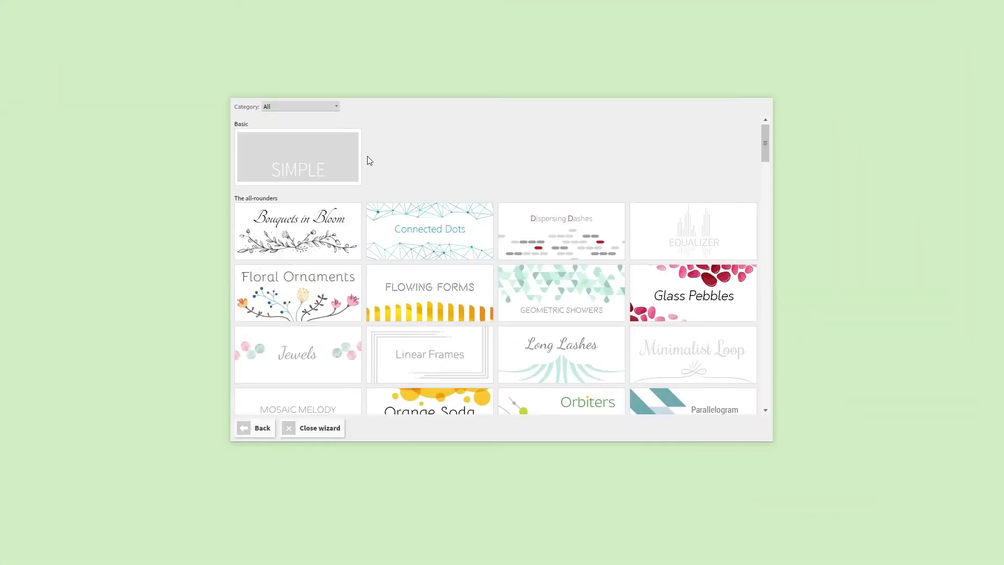
click(339, 103)
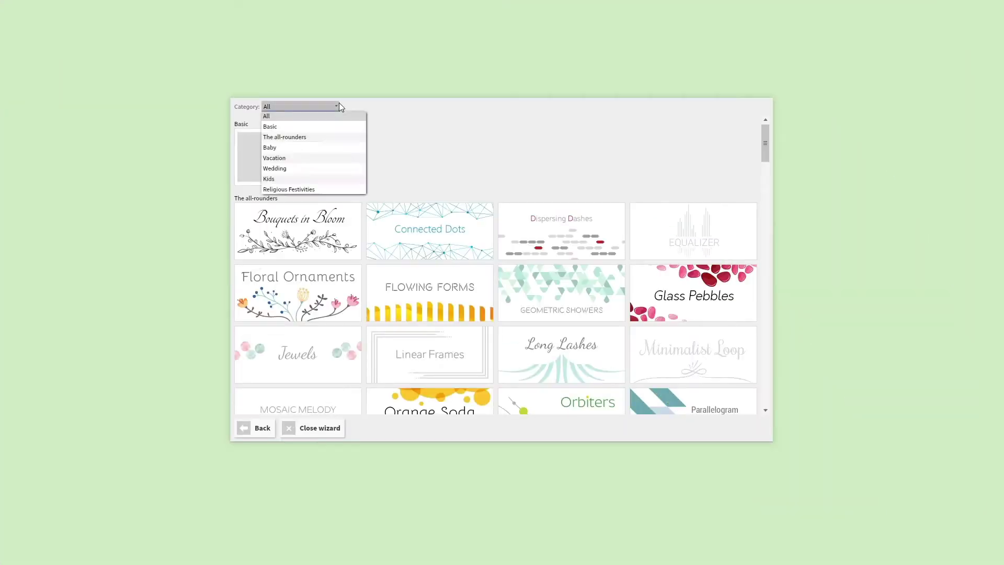
click(311, 168)
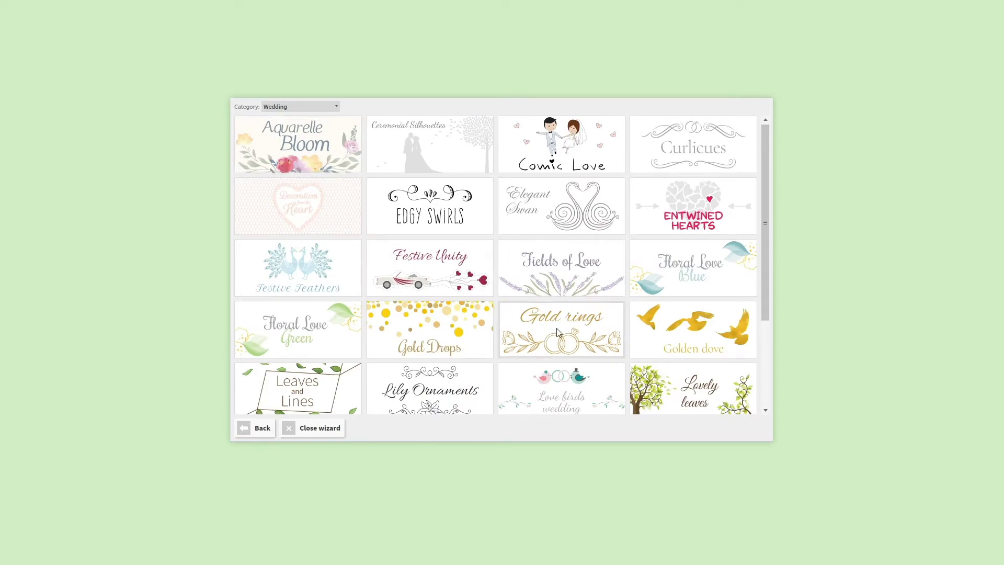
click(311, 169)
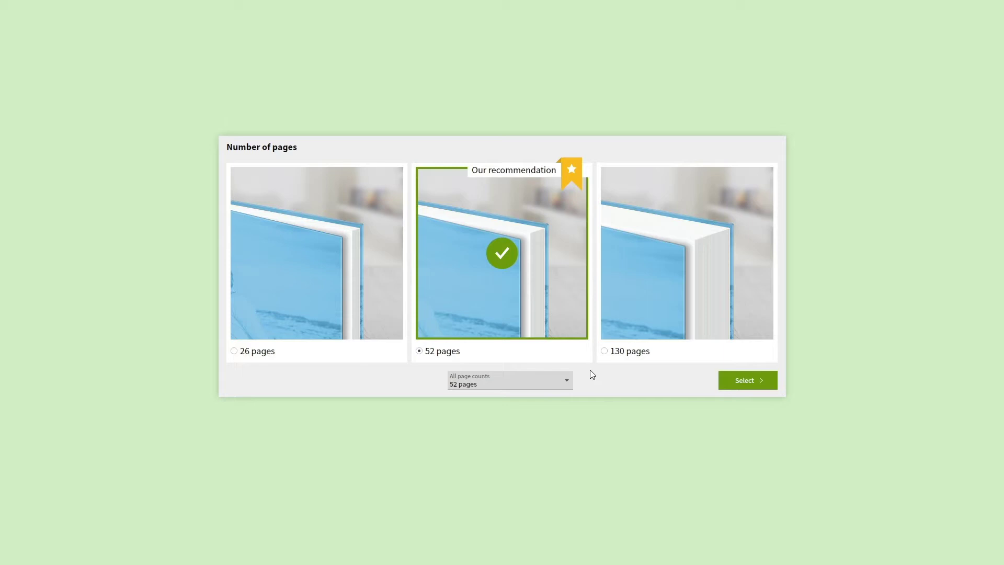
click(733, 380)
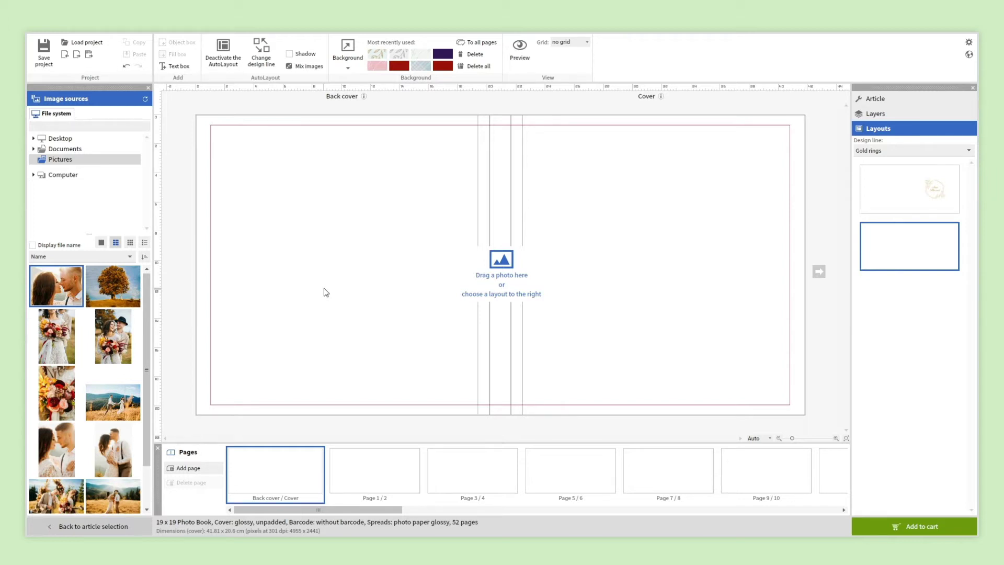
Place the kissing couple photo on the cover with a pink, floral-patterned layout
drag(60, 298, 472, 289)
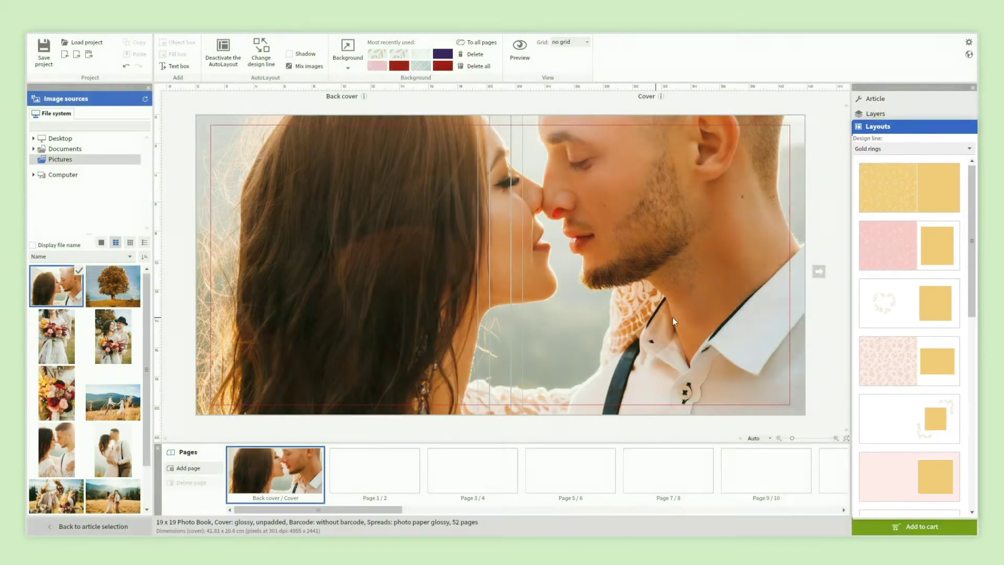
drag(972, 270, 972, 362)
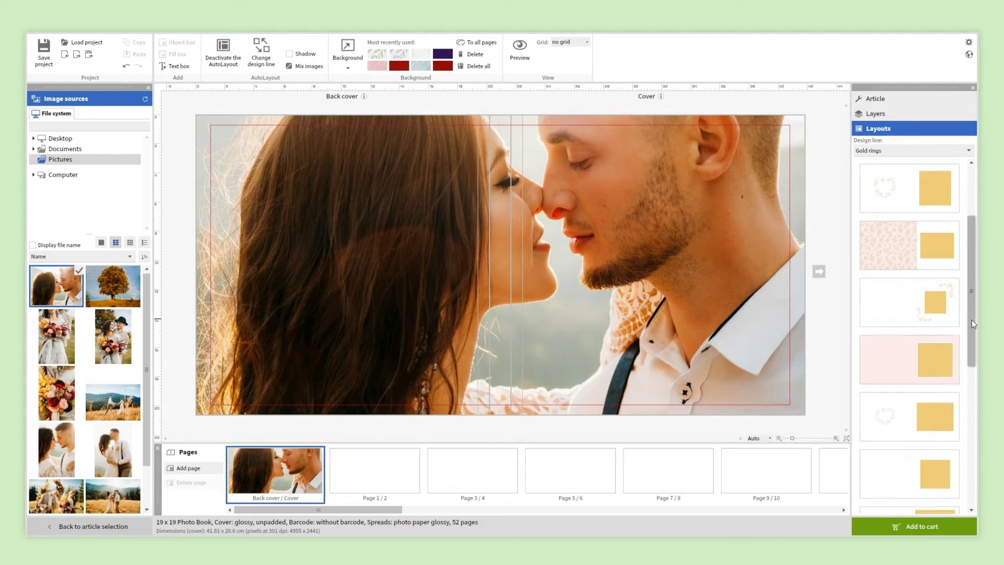
click(926, 249)
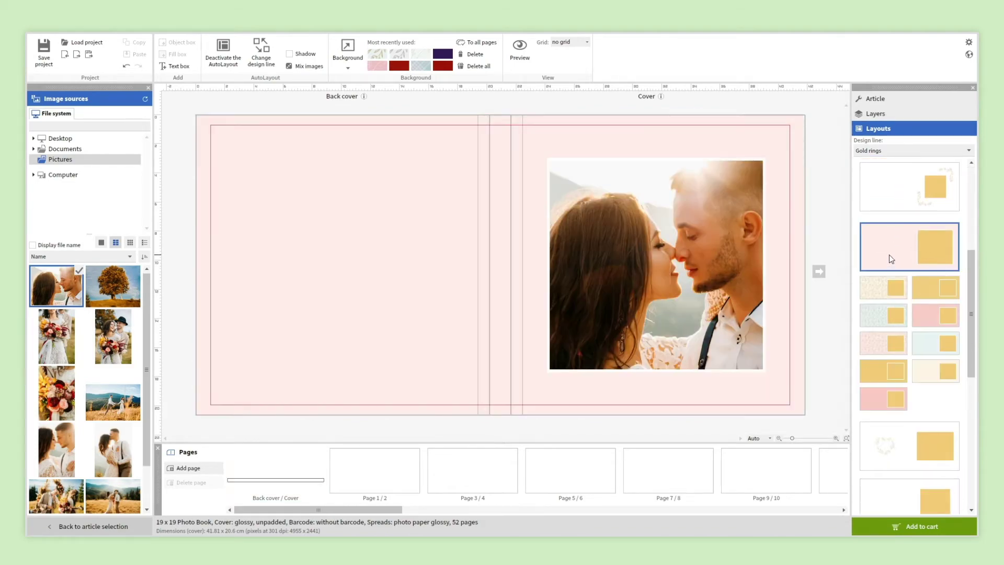
click(883, 290)
Put the autumn tree photo on page 2 and the gold rings ornament on page 1
click(410, 457)
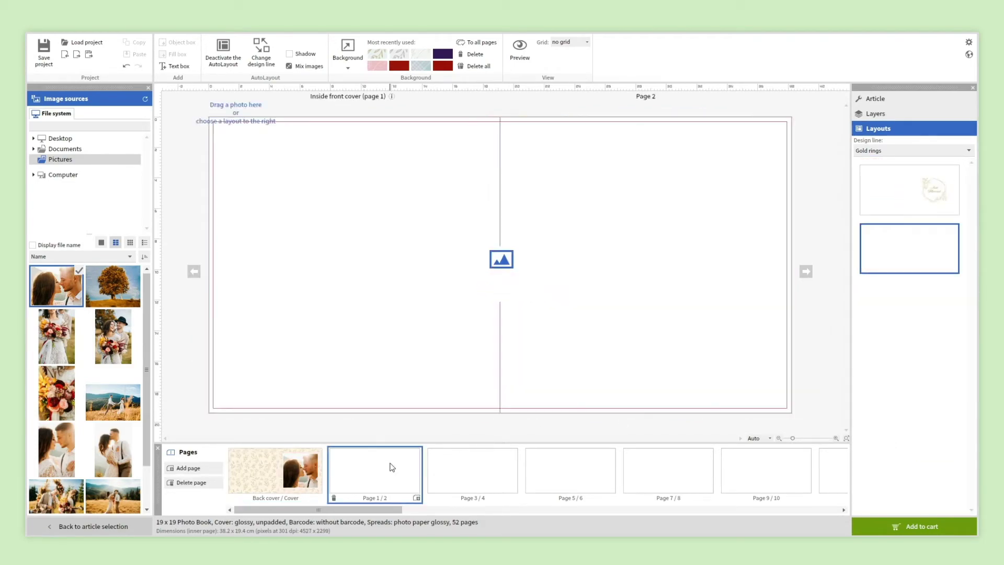
drag(124, 291, 316, 301)
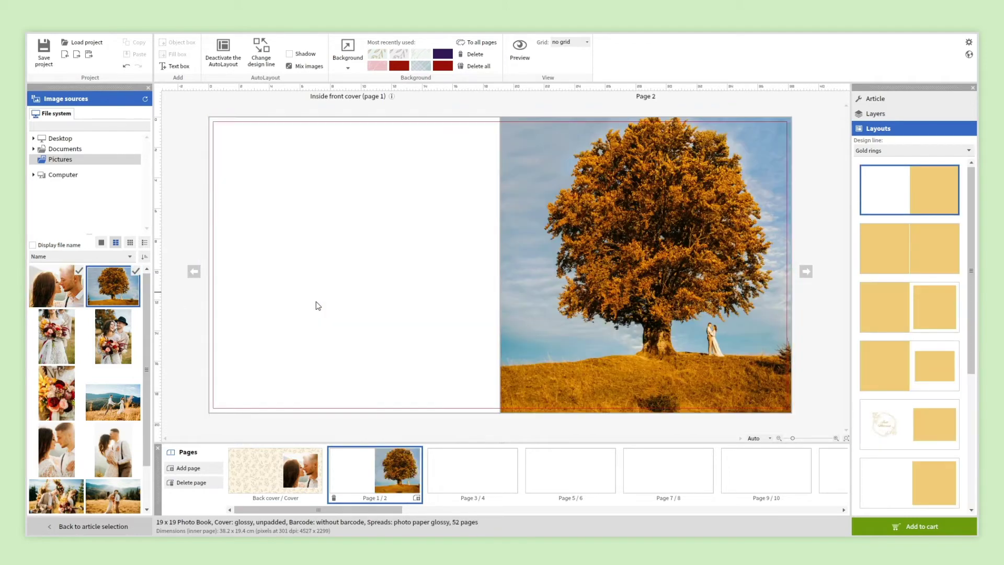
drag(974, 273, 974, 356)
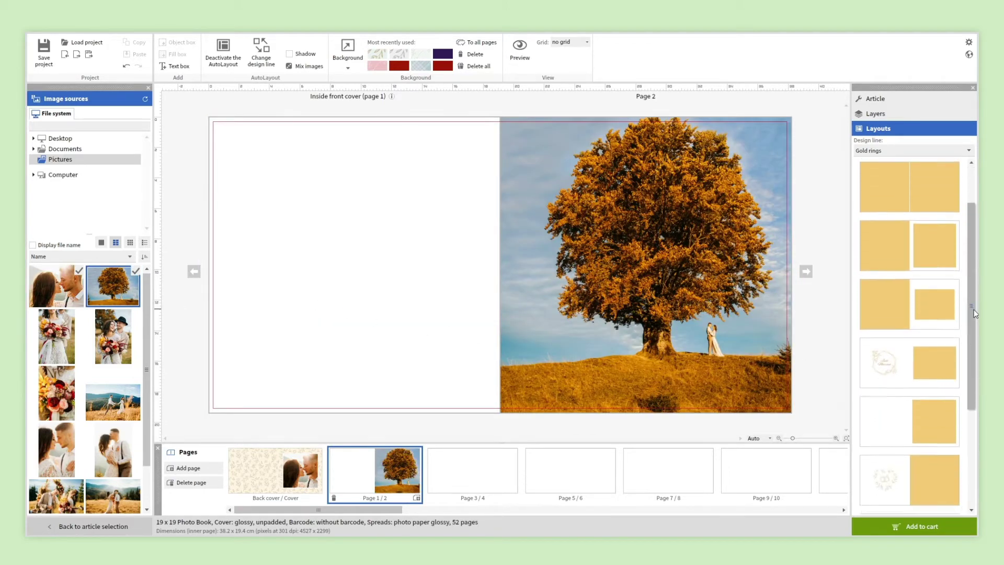
click(947, 385)
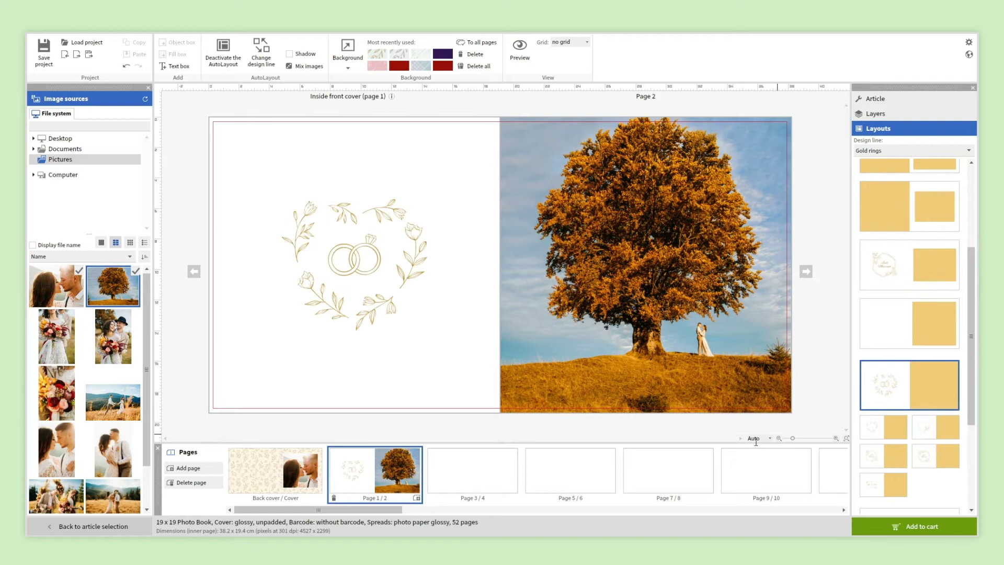
Add the bouquet and two couple photos to pages 3/4 in a one-left, two-right layout
click(477, 491)
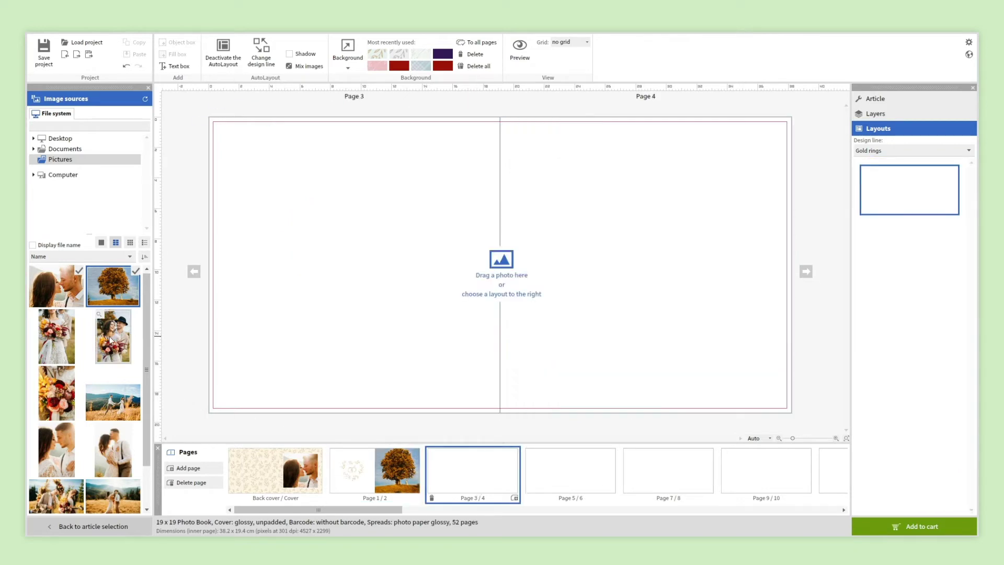
drag(113, 336, 246, 332)
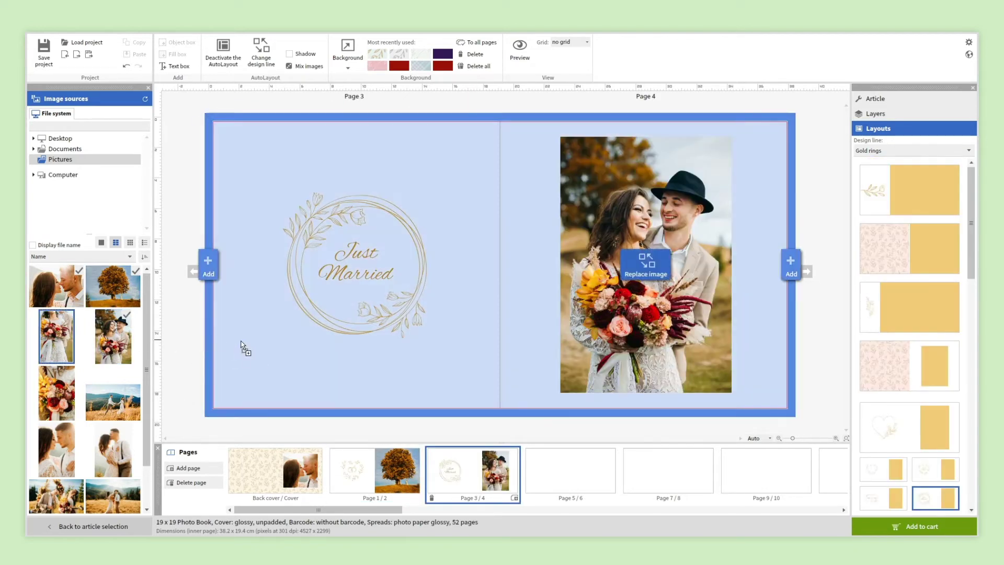
drag(56, 337, 243, 347)
drag(61, 401, 337, 357)
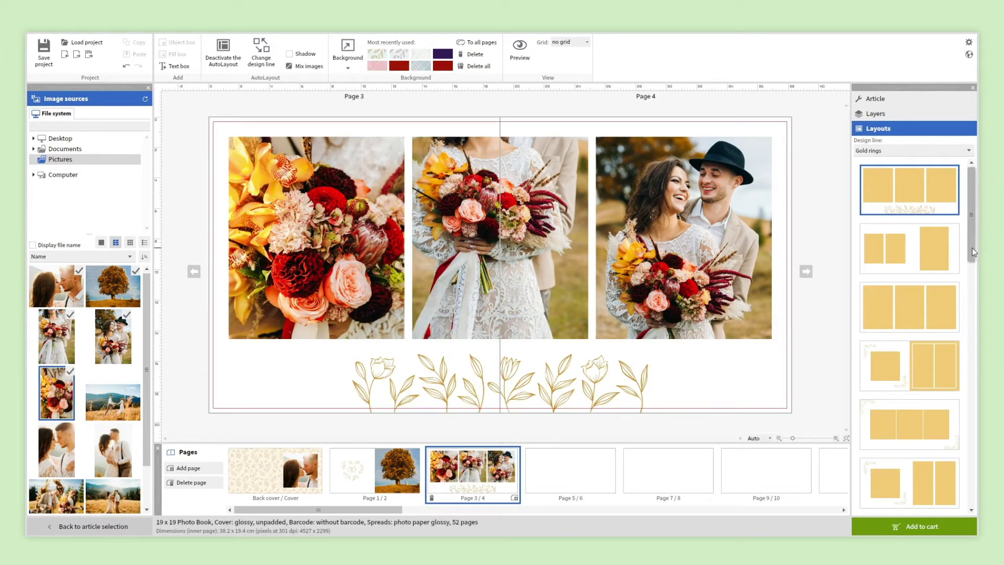
drag(972, 248, 977, 300)
click(937, 304)
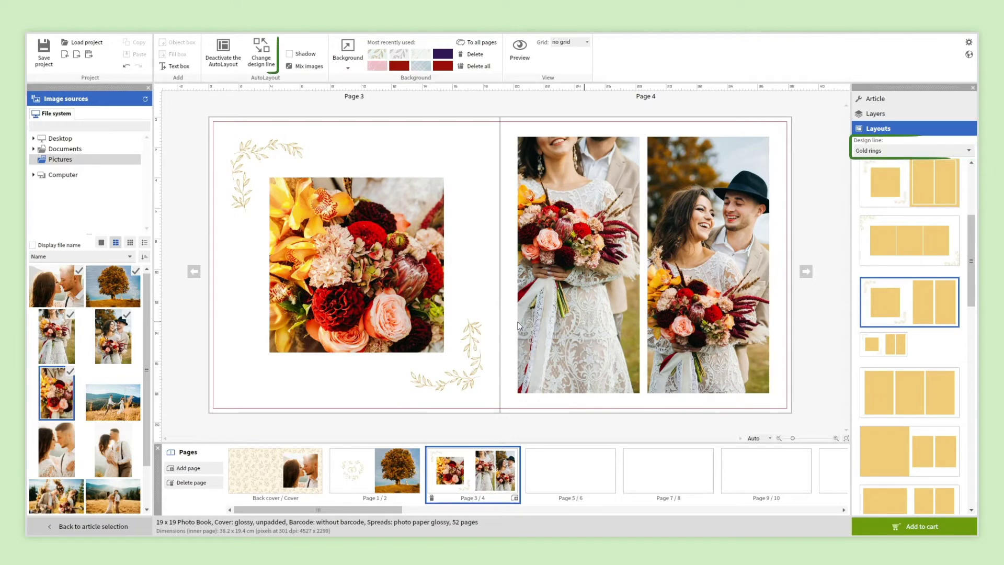
Apply the Wedding category's Leaves and Lines design to the current 3/4 spread
click(261, 62)
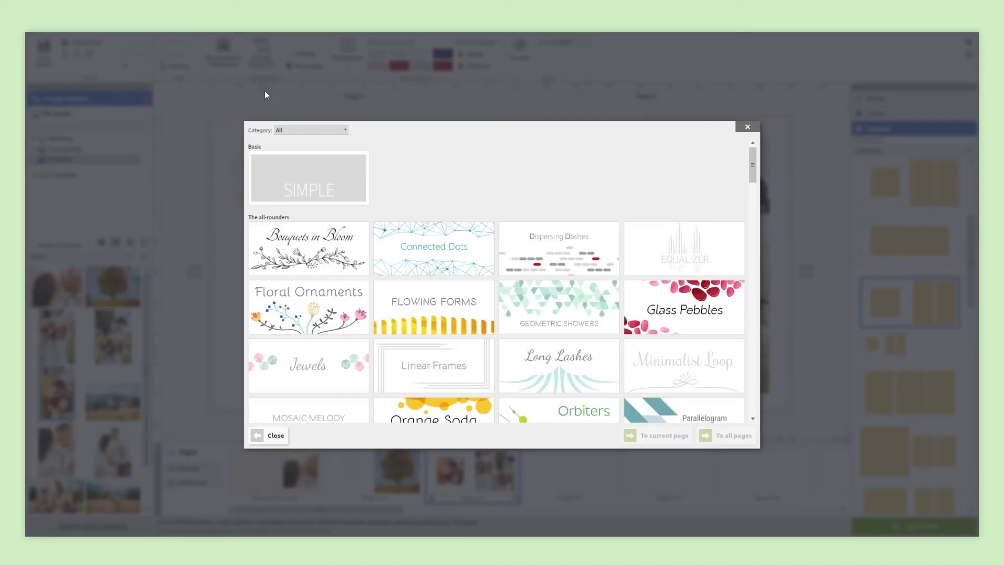
click(290, 130)
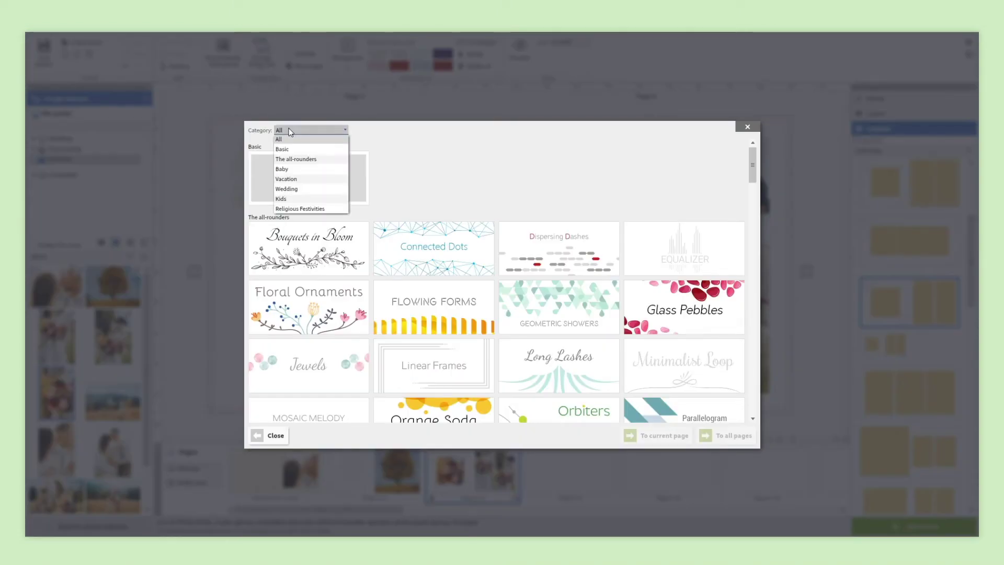
click(293, 188)
click(308, 399)
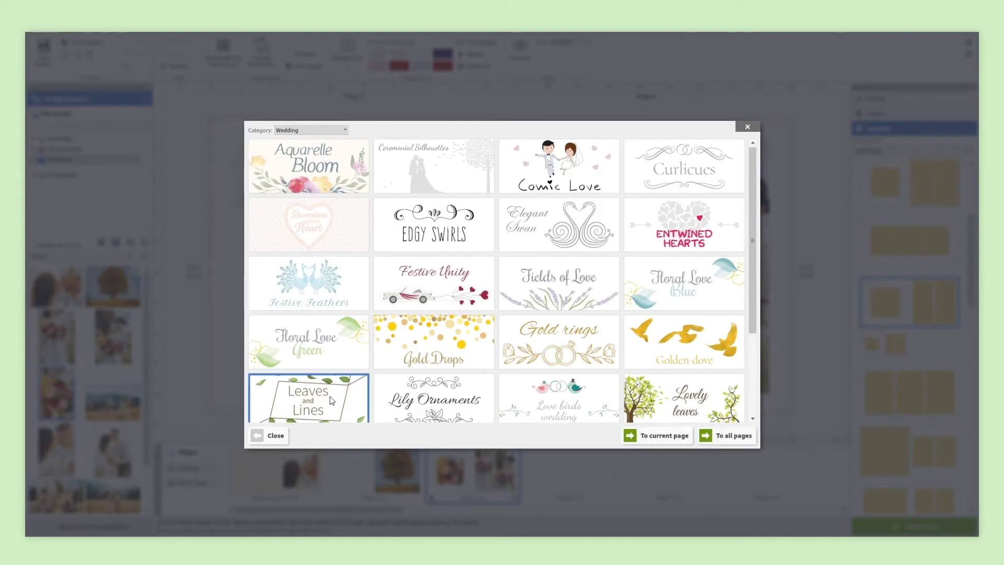
click(647, 436)
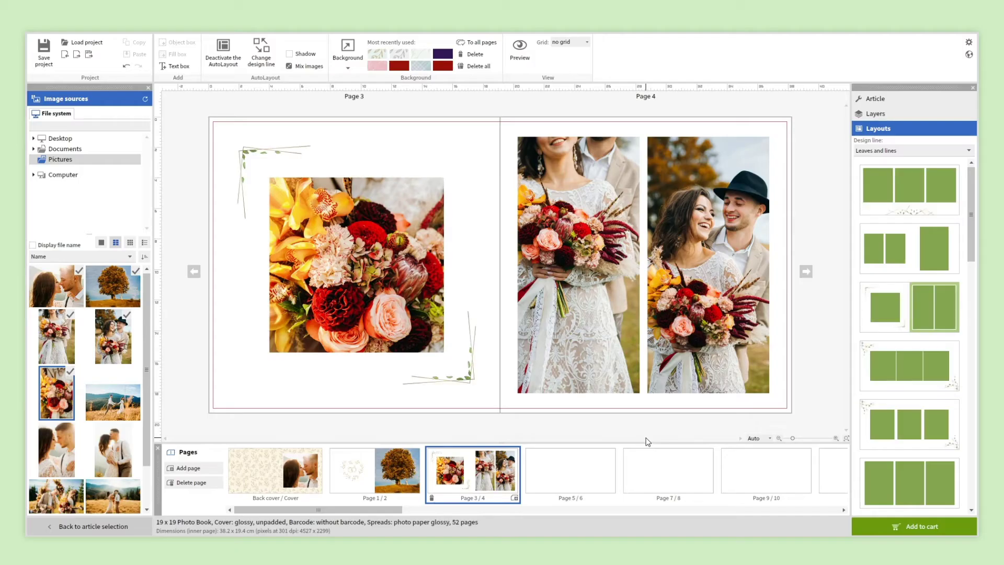
Place the meadow couple photo across pages 5/6 and the forehead-kiss photo on page 5
click(572, 474)
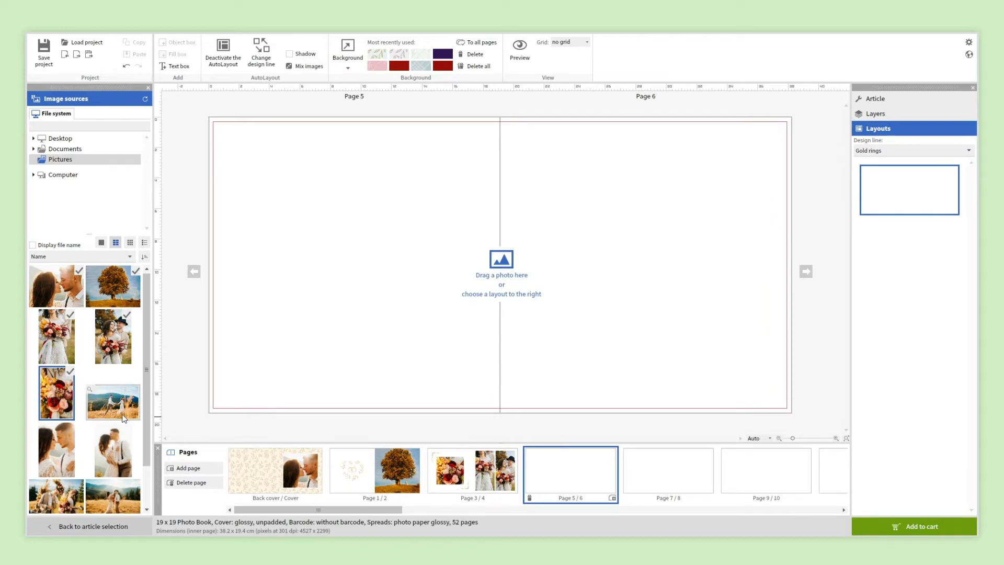
drag(122, 419, 310, 354)
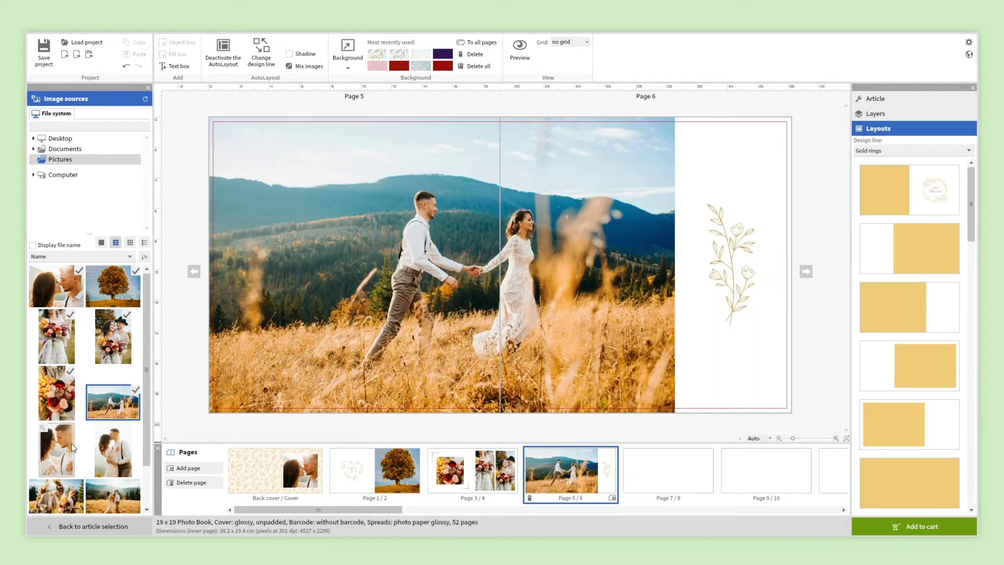
drag(72, 447, 254, 292)
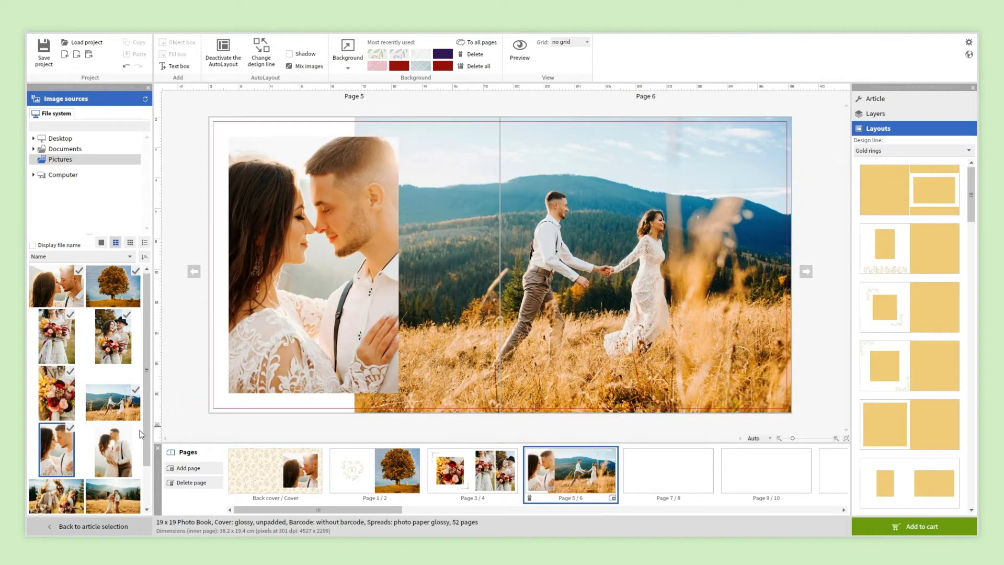
drag(113, 450, 298, 263)
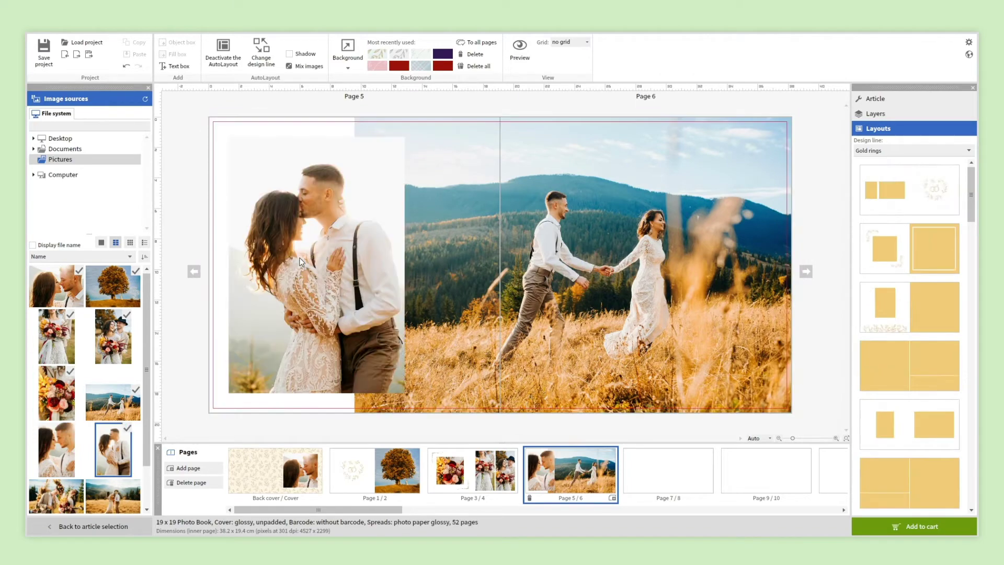
Mirror and zoom the meadow photo, shifting the couple further right in the frame
click(567, 286)
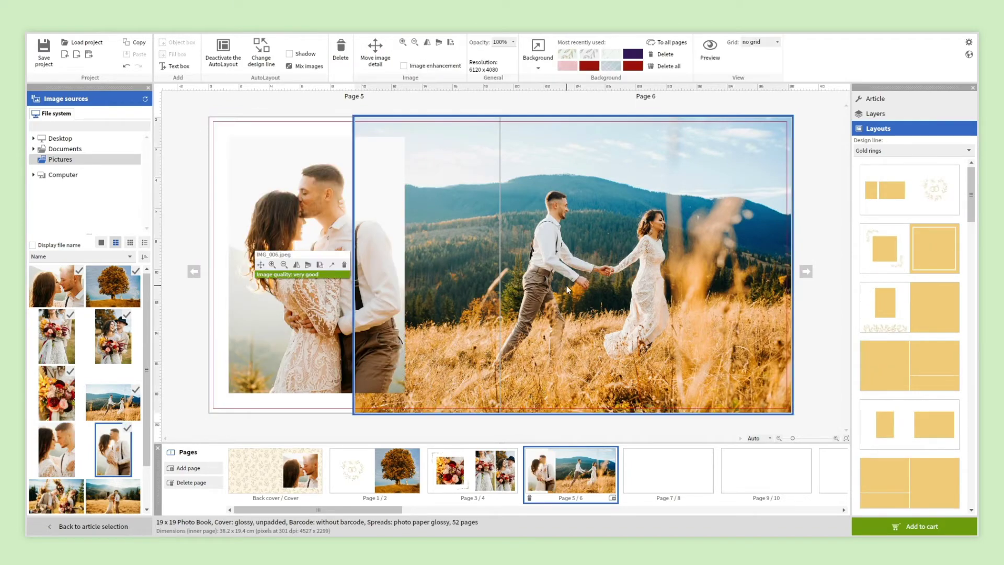
click(298, 263)
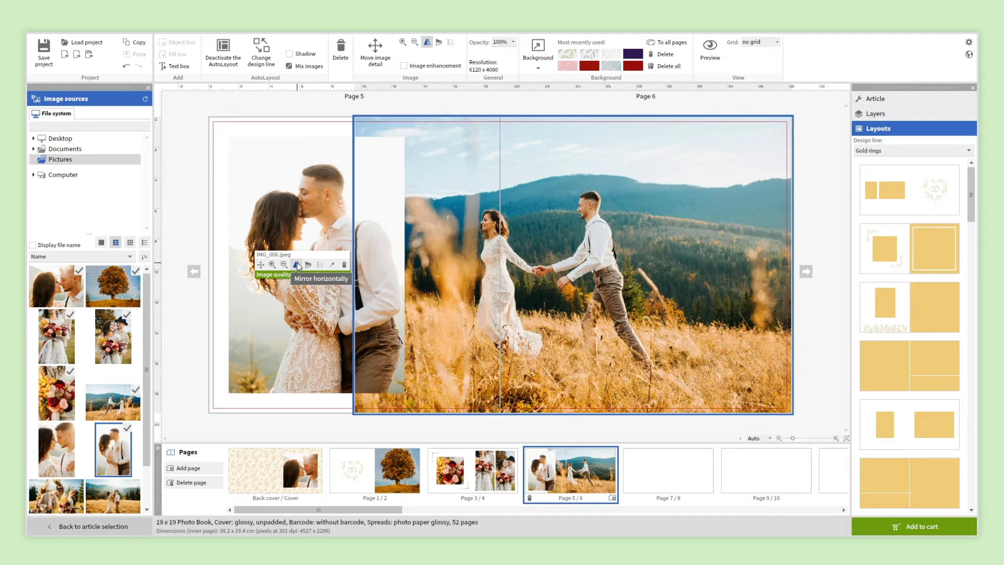
click(276, 267)
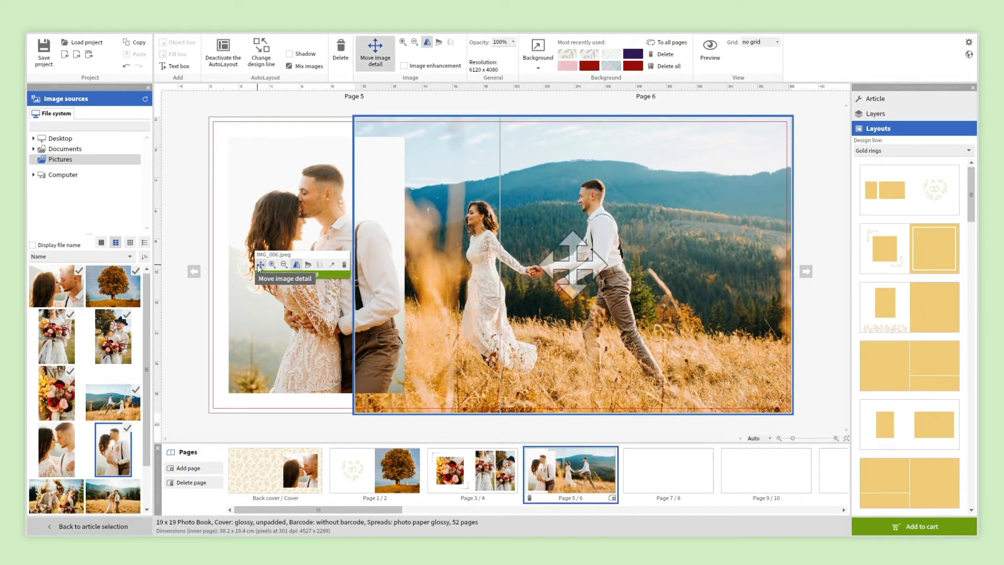
drag(559, 273, 683, 292)
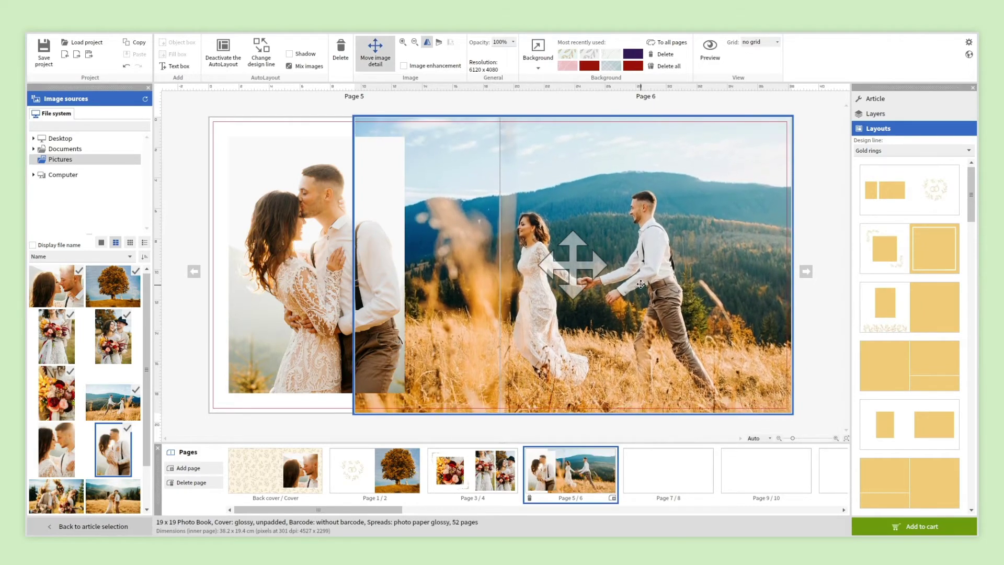
Apply the pale leafy texture background to spread 5/6, then open empty pages 7–8
click(818, 320)
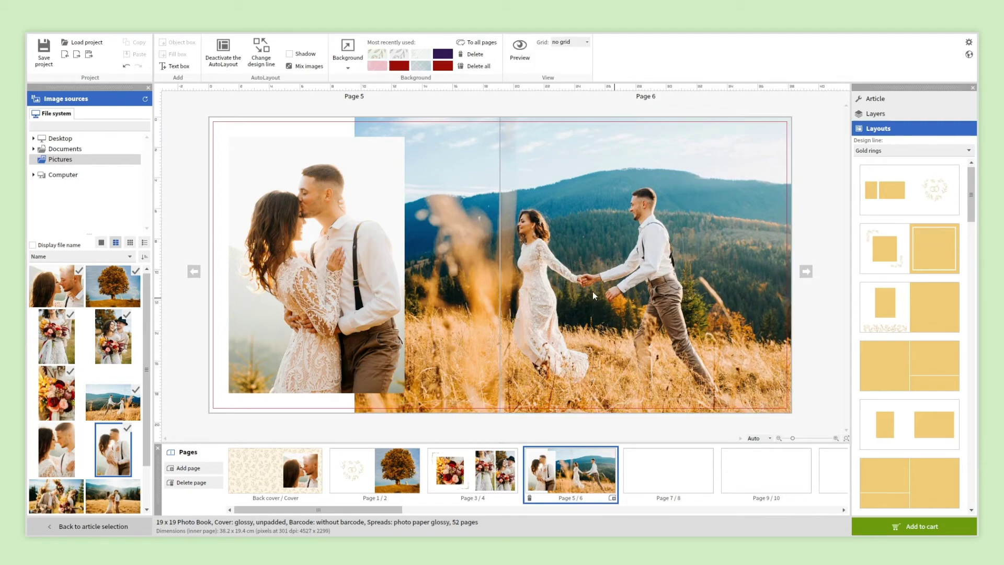
click(347, 52)
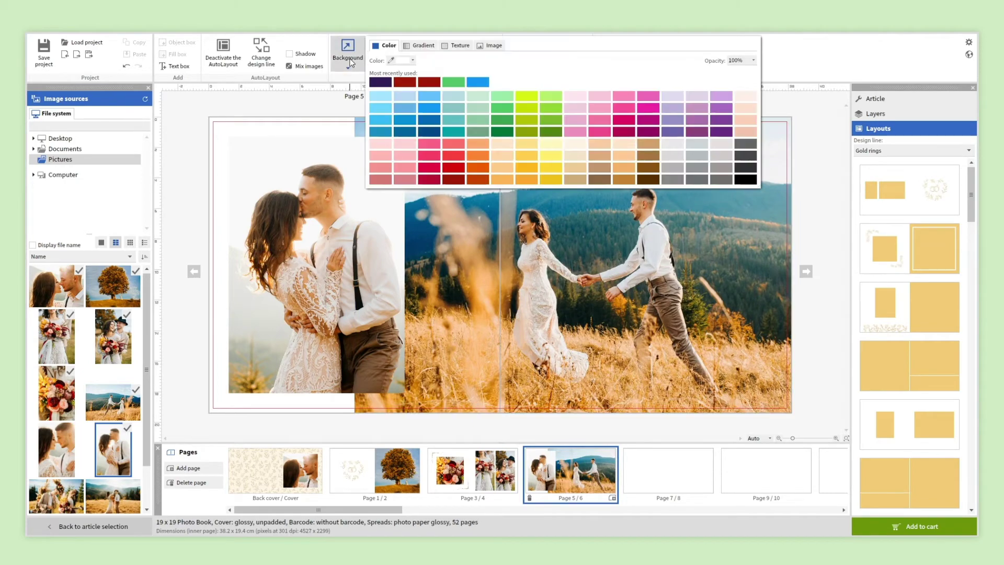
click(410, 47)
click(445, 46)
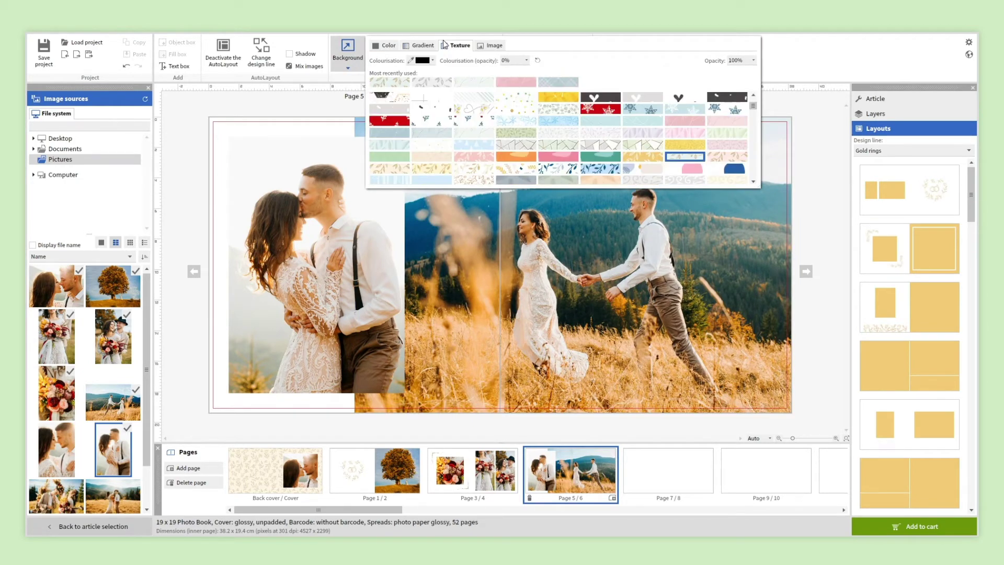
click(393, 82)
click(245, 101)
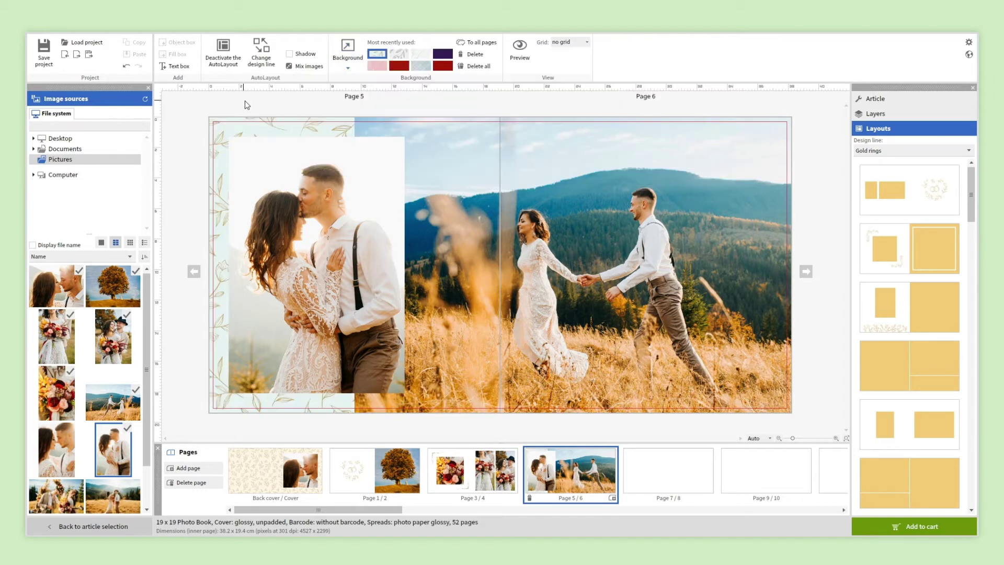
Place the close-up couple photo on pages 7–8 with a ring-wreath, two-text layout
click(667, 471)
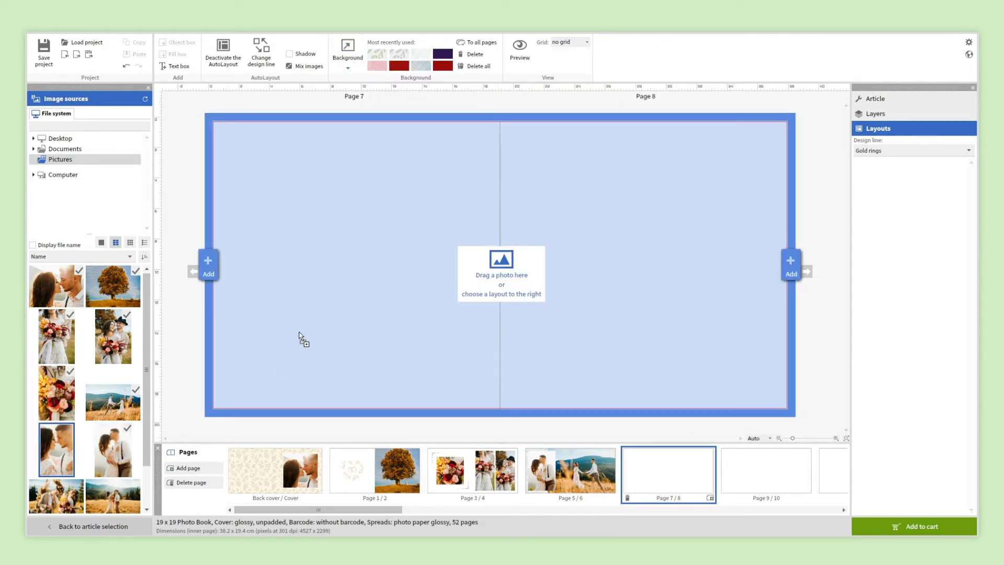
drag(57, 452, 298, 336)
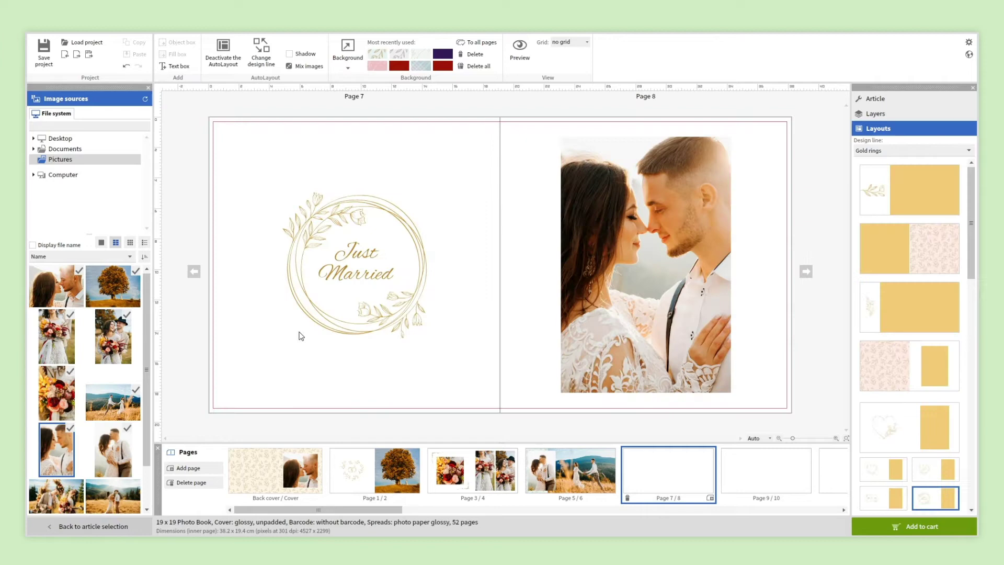
click(186, 64)
click(186, 62)
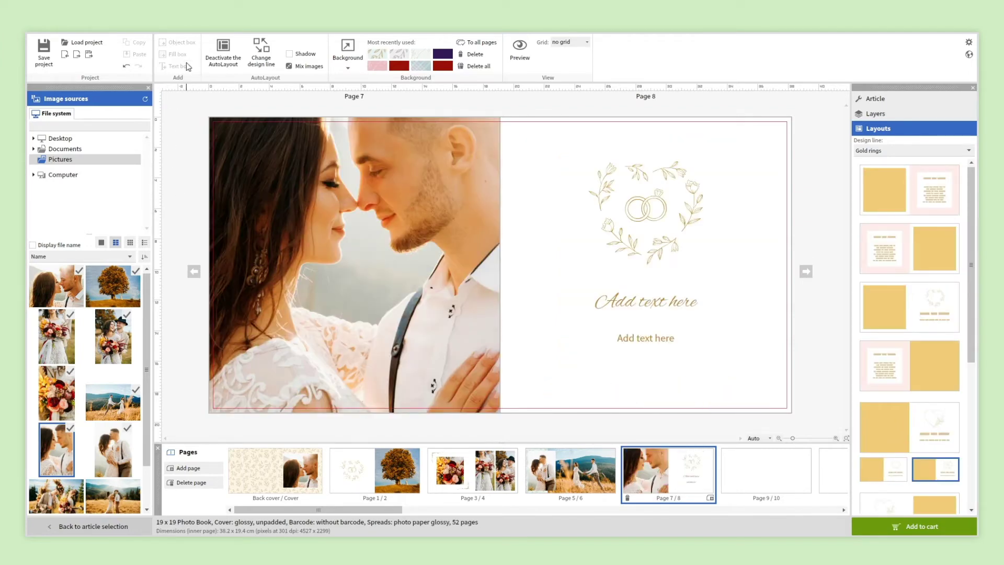
Add the names and a smaller italic 'A day to remember' subtitle, then open pages 9–10
click(649, 309)
text(Anna & David)
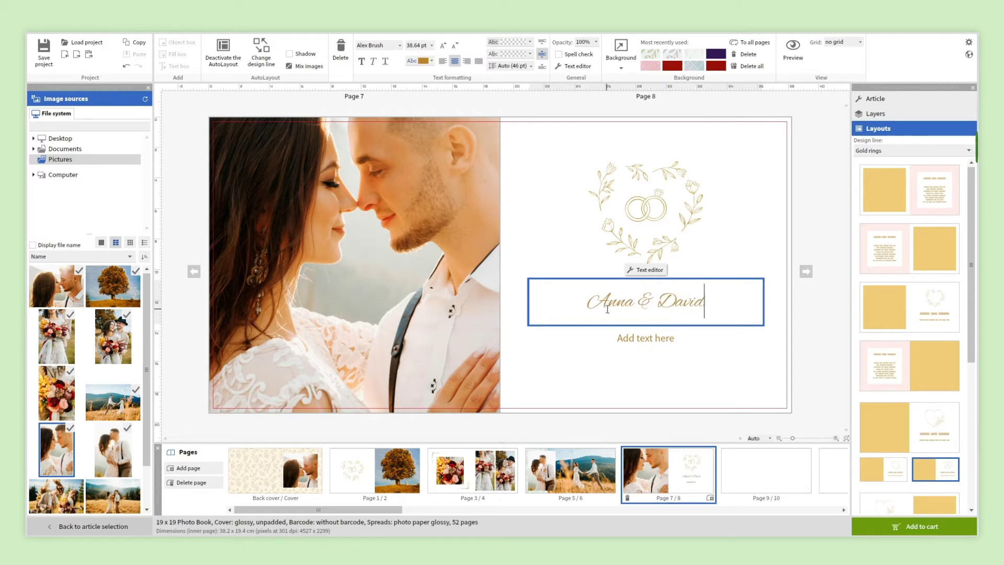
click(608, 348)
text(A day to remember)
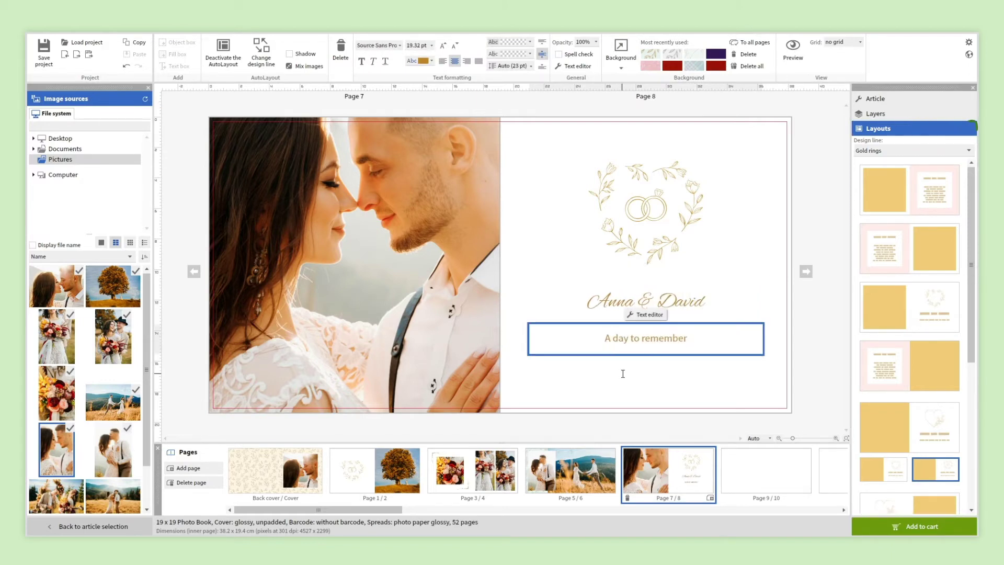
click(373, 63)
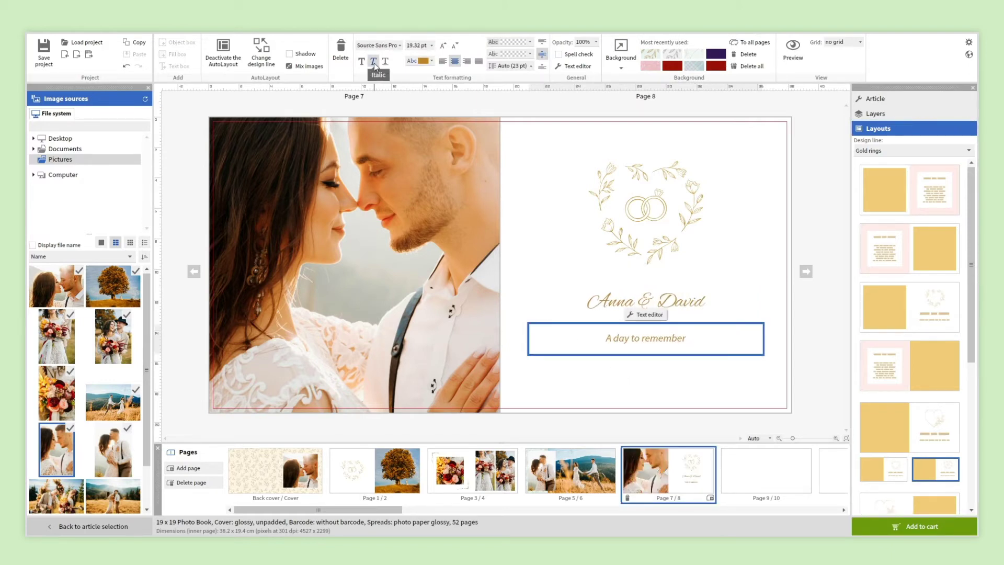
click(456, 46)
click(809, 203)
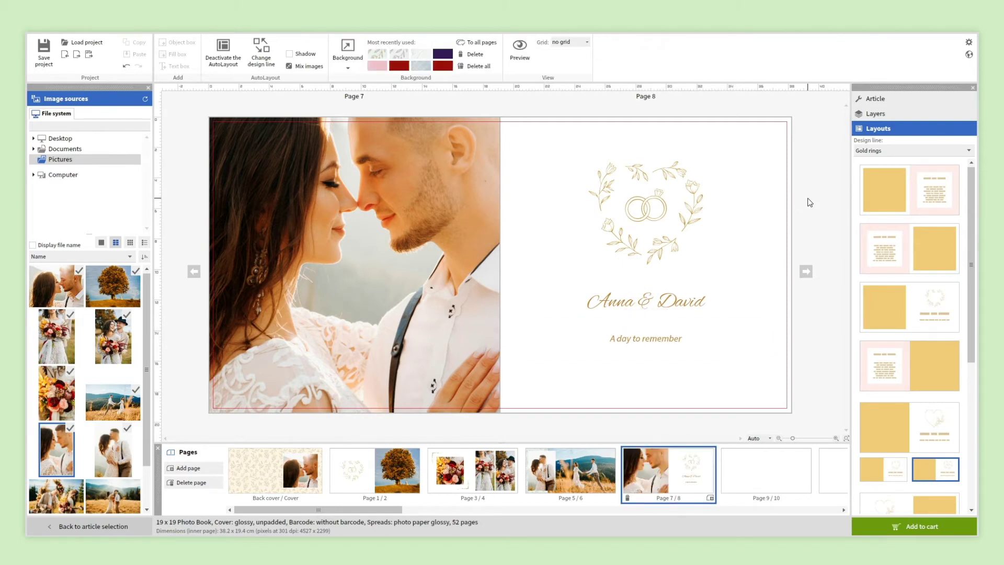
click(777, 475)
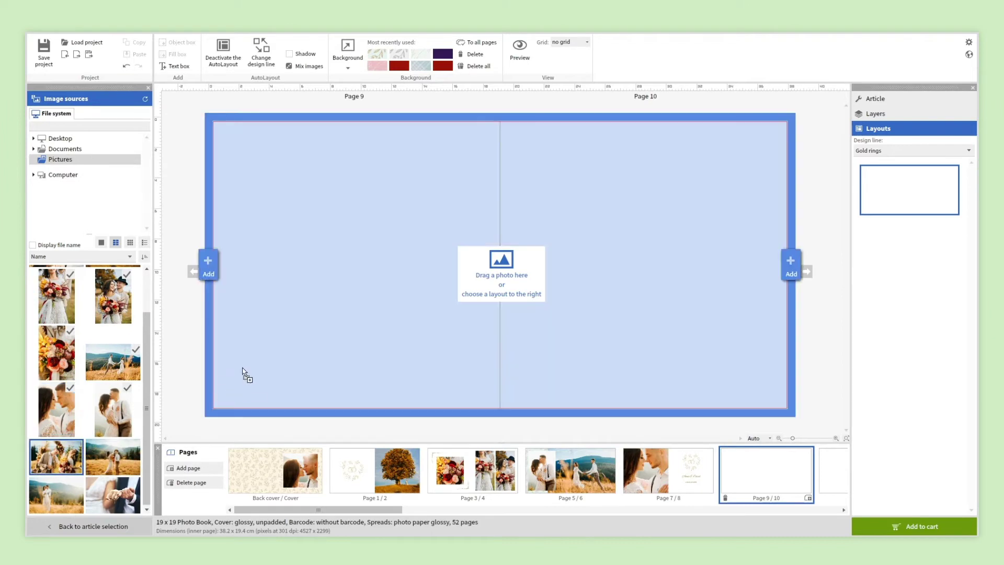
Use the two-stacked-plus-large layout on spread 9/10, shuffling until the field couple is large
drag(55, 457, 249, 384)
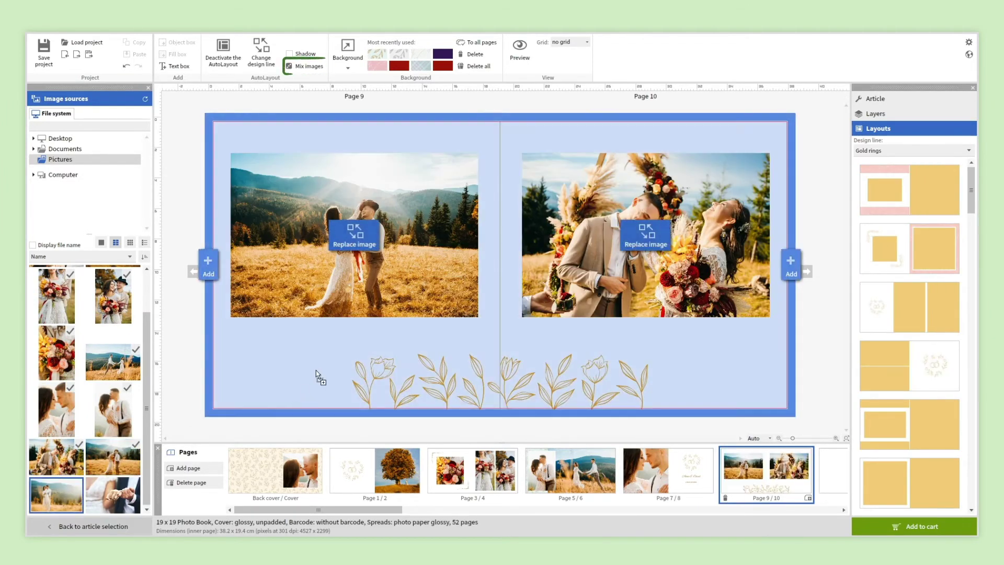
drag(60, 490, 318, 367)
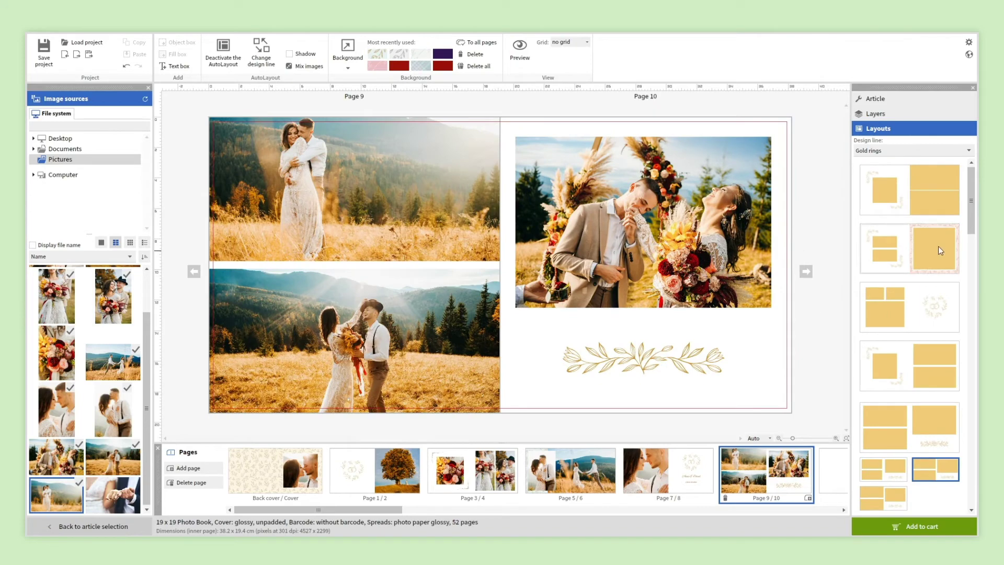
drag(973, 224, 966, 296)
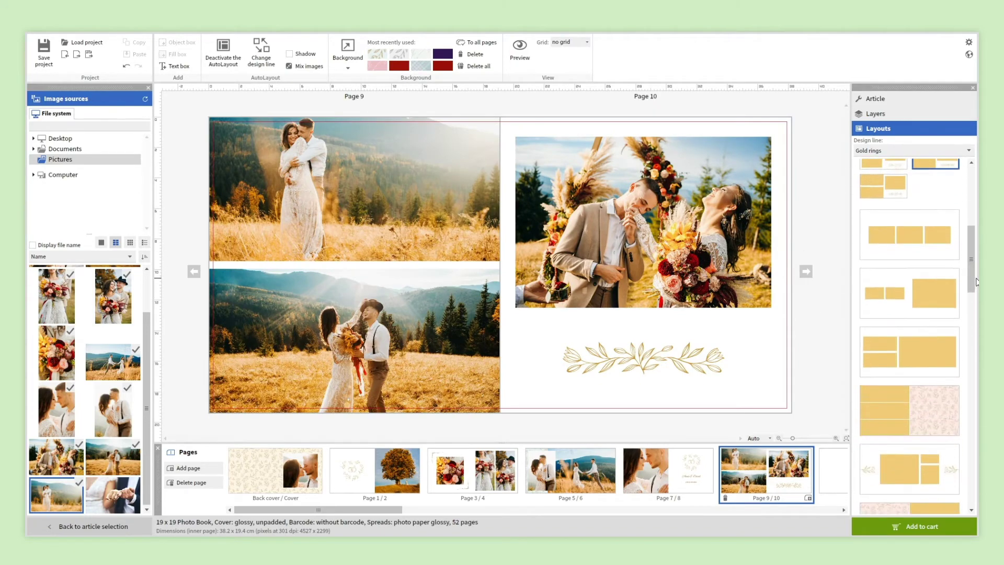
click(920, 344)
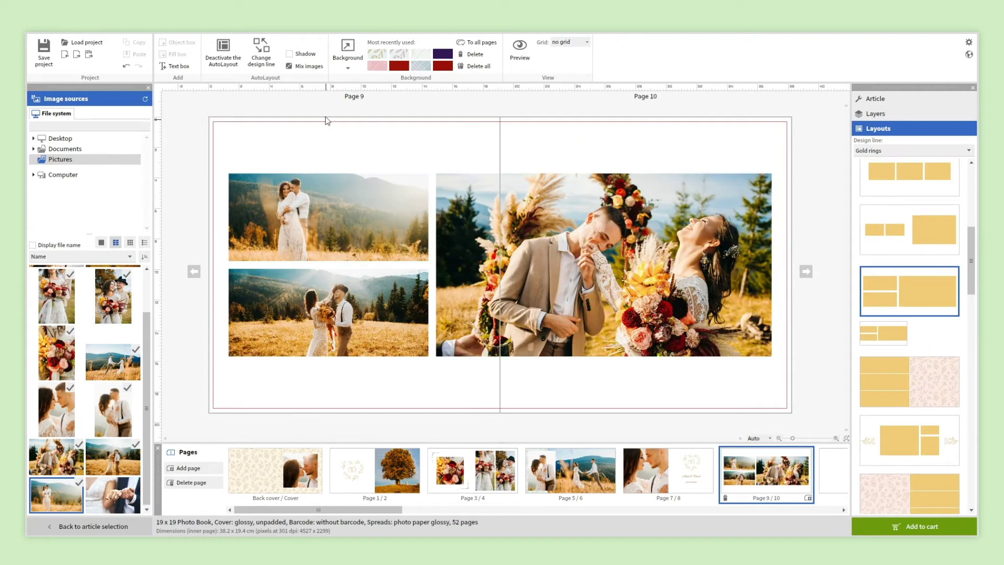
click(308, 66)
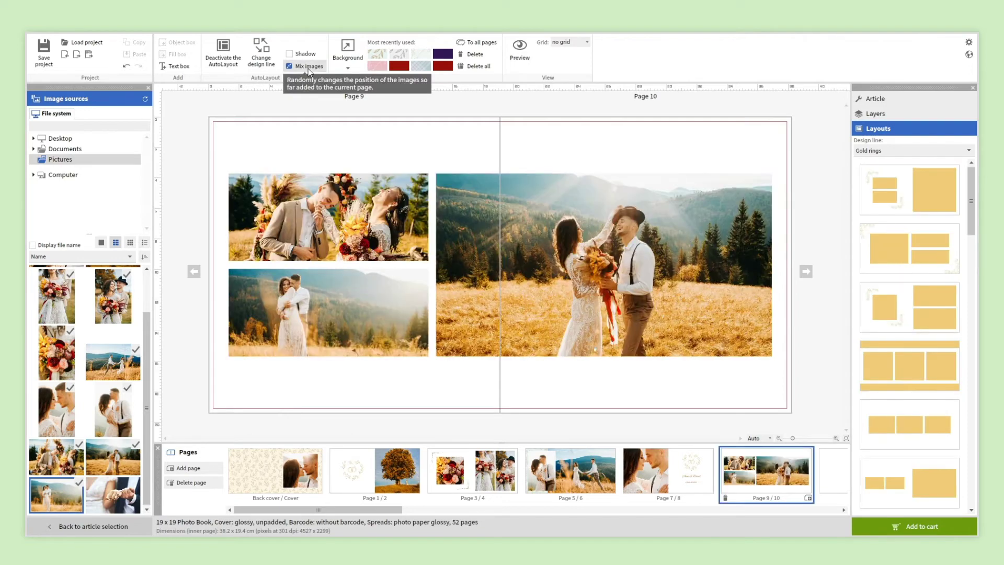
click(308, 67)
click(309, 67)
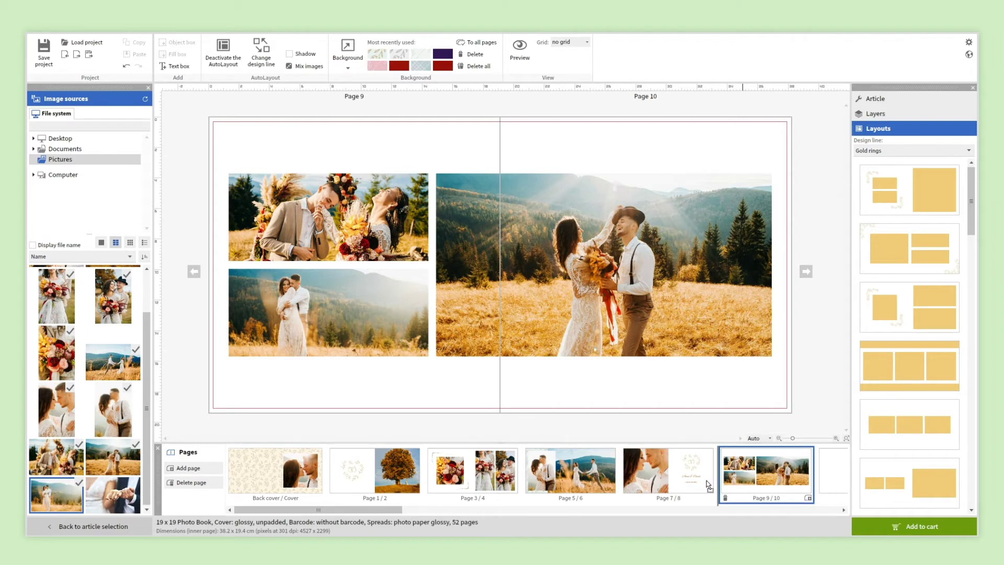
Move the three-photo meadow spread ahead of the names spread in the Pages strip
drag(708, 485, 636, 481)
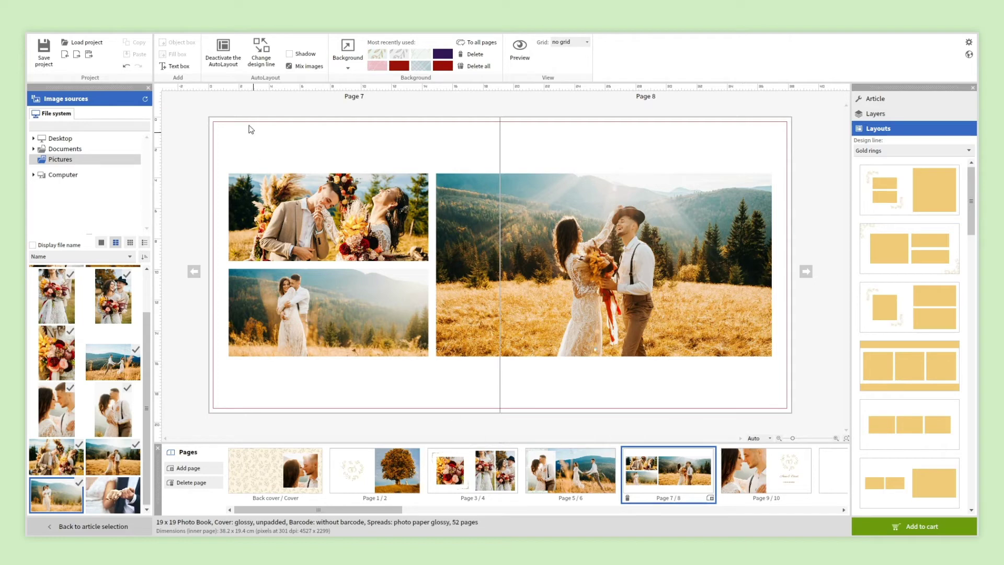
Turn off automatic layout and stretch the large page 8 photo to the page edges
click(223, 49)
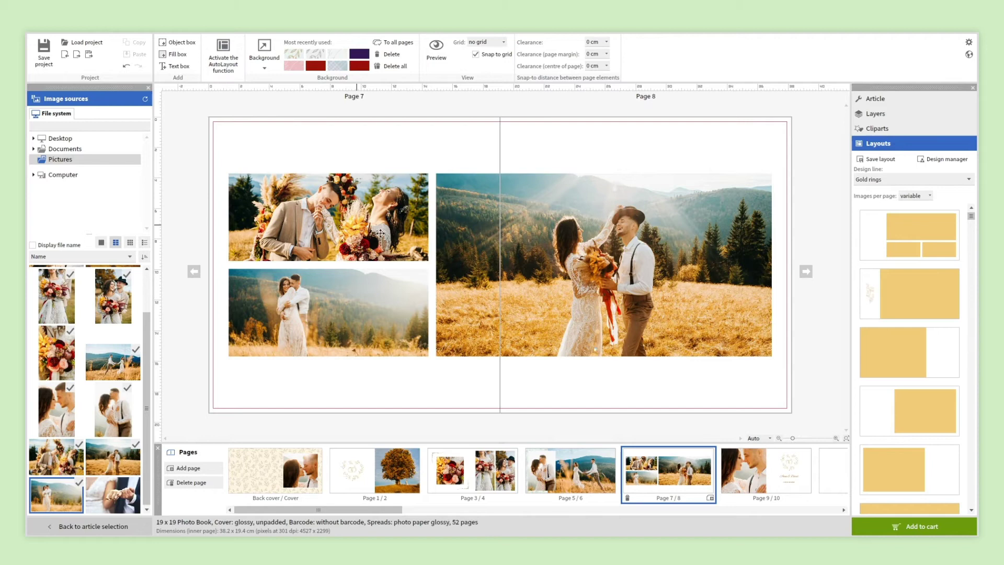
click(564, 268)
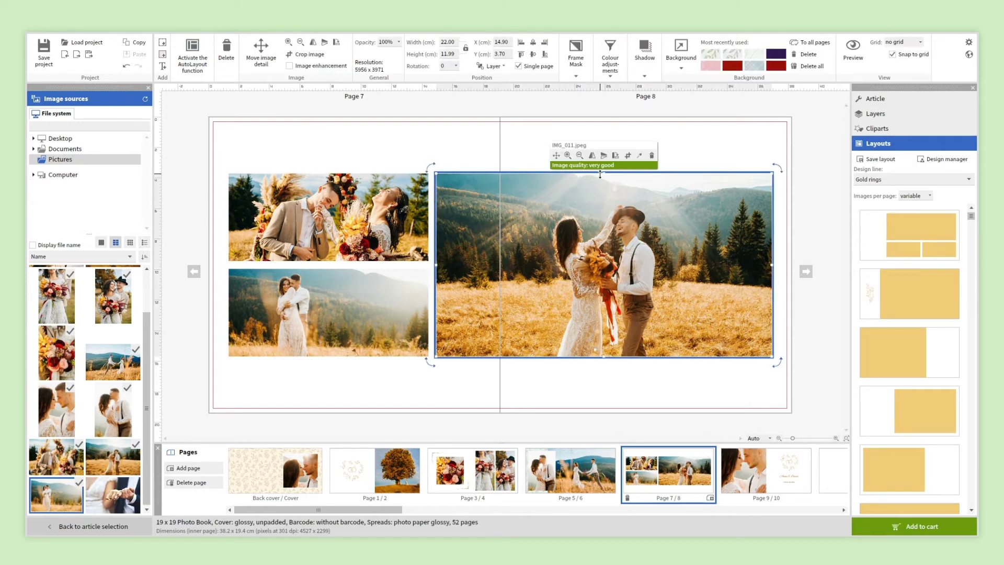
drag(600, 175, 600, 116)
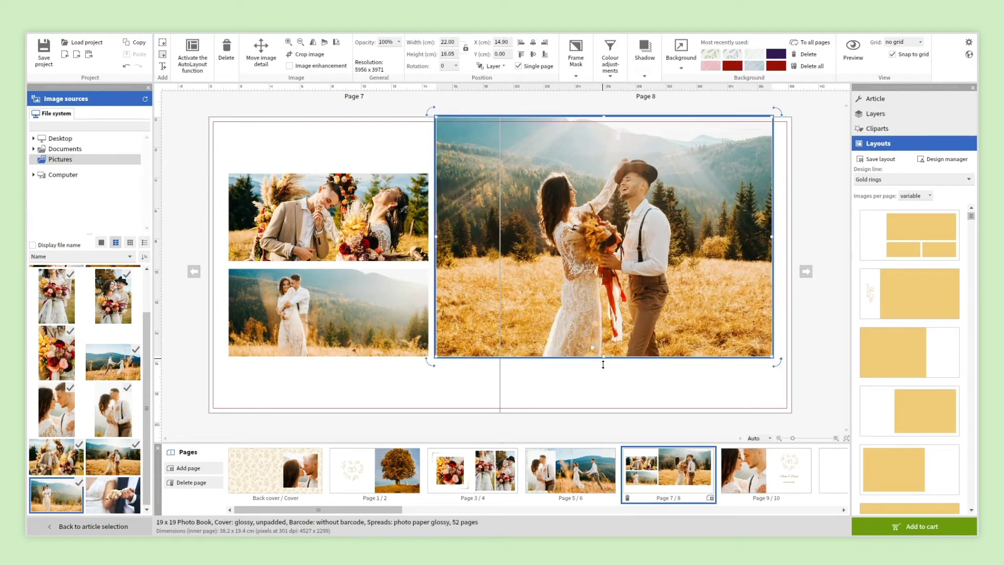
drag(603, 360, 604, 413)
drag(770, 267, 791, 267)
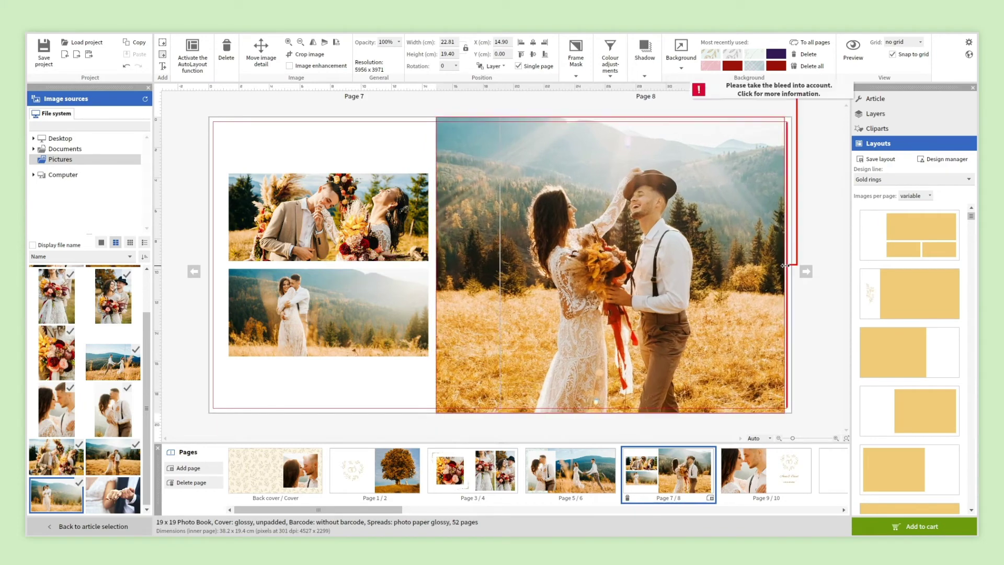
click(374, 393)
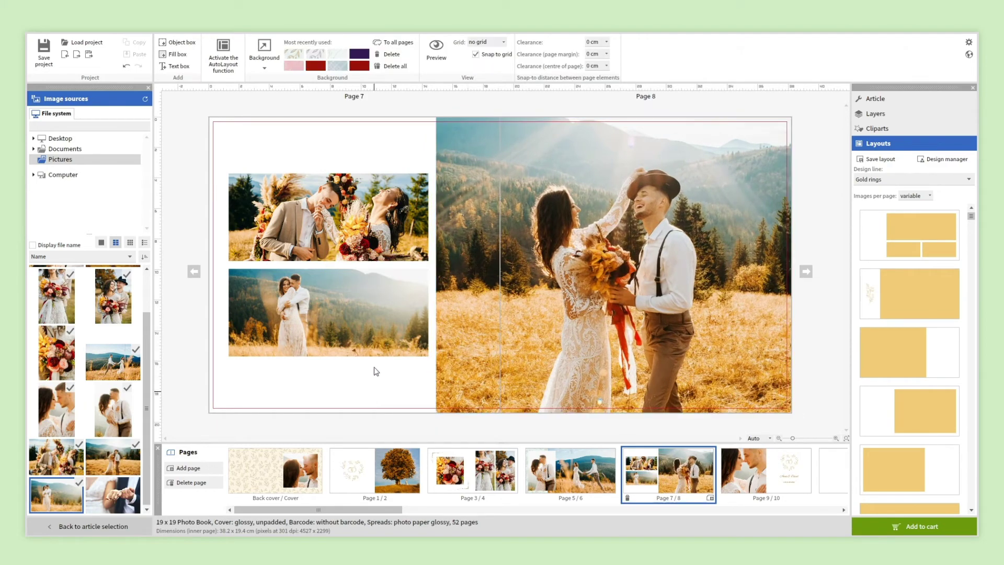
Move both page 7 photos lower and centre a small gold leaf garland above them
click(349, 234)
ctrl+click(341, 300)
drag(341, 300, 336, 337)
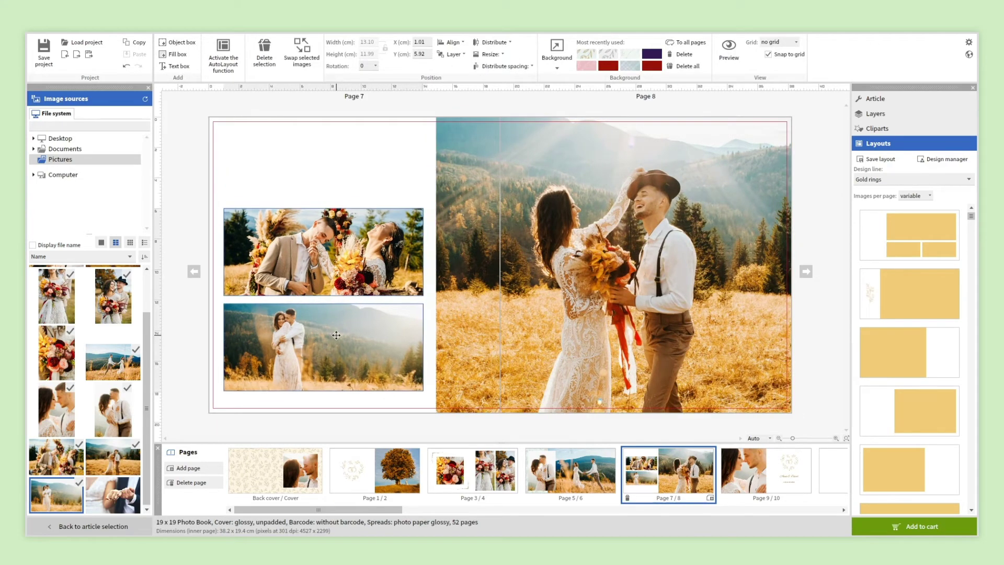
click(341, 422)
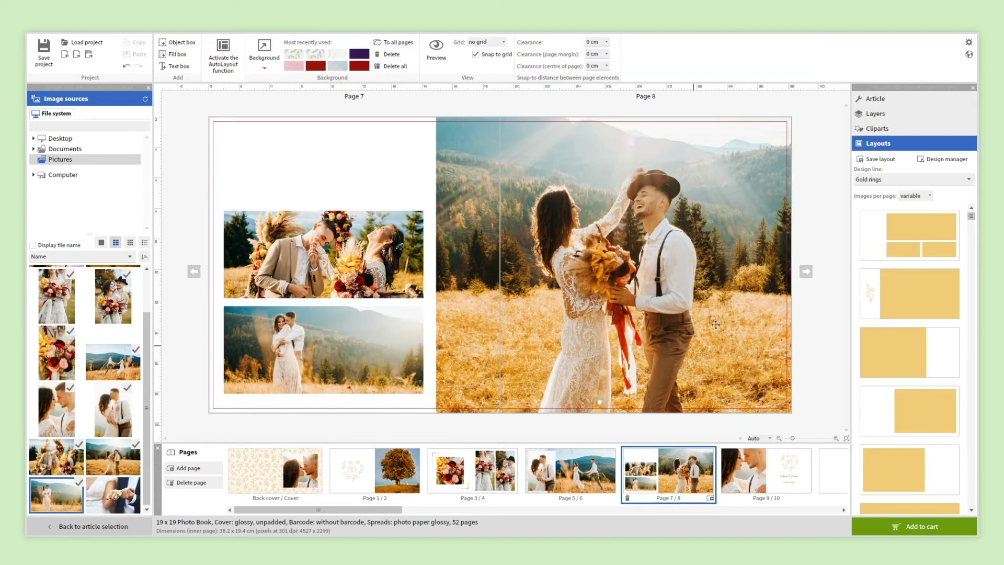
click(878, 128)
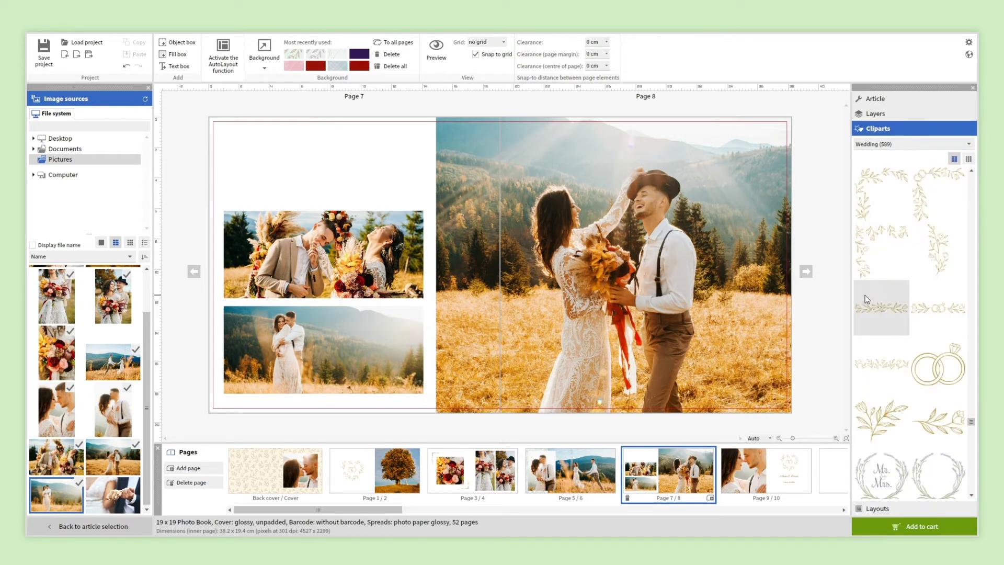
drag(518, 202, 338, 156)
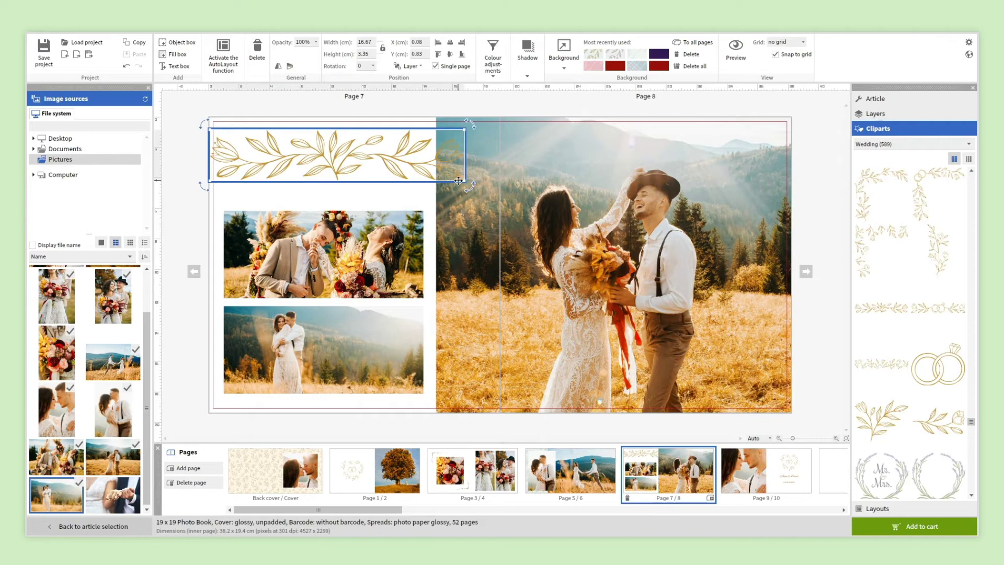
drag(459, 181, 352, 161)
drag(282, 148, 325, 171)
Give both stacked photos on page 7 the same simple frame
click(340, 236)
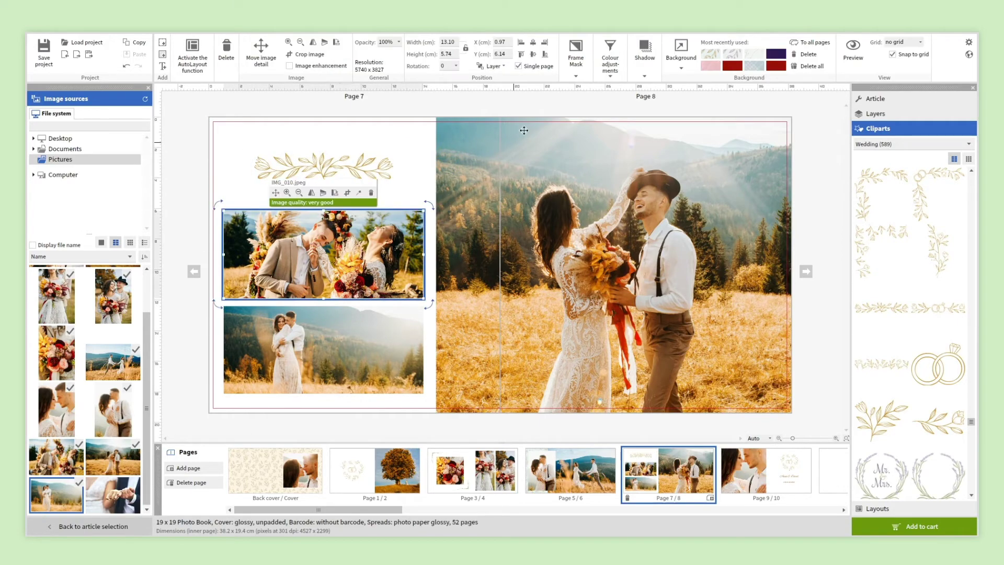
click(575, 64)
click(579, 144)
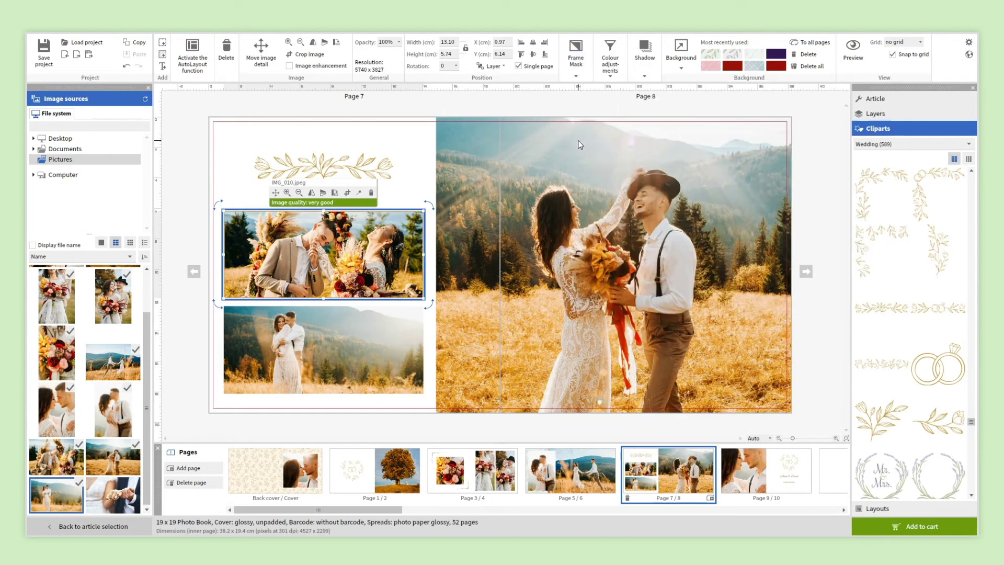
click(373, 331)
click(575, 60)
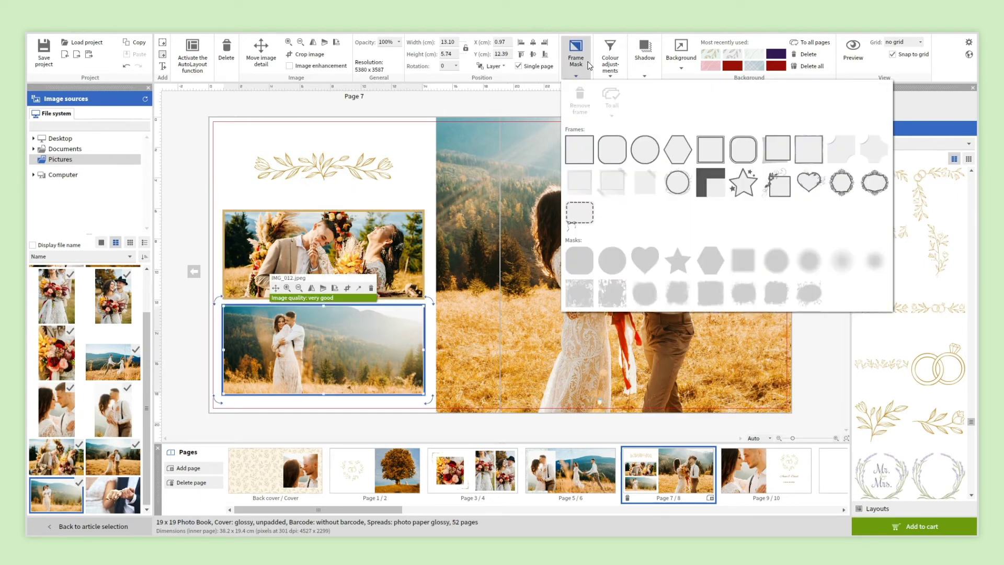
click(578, 149)
click(408, 110)
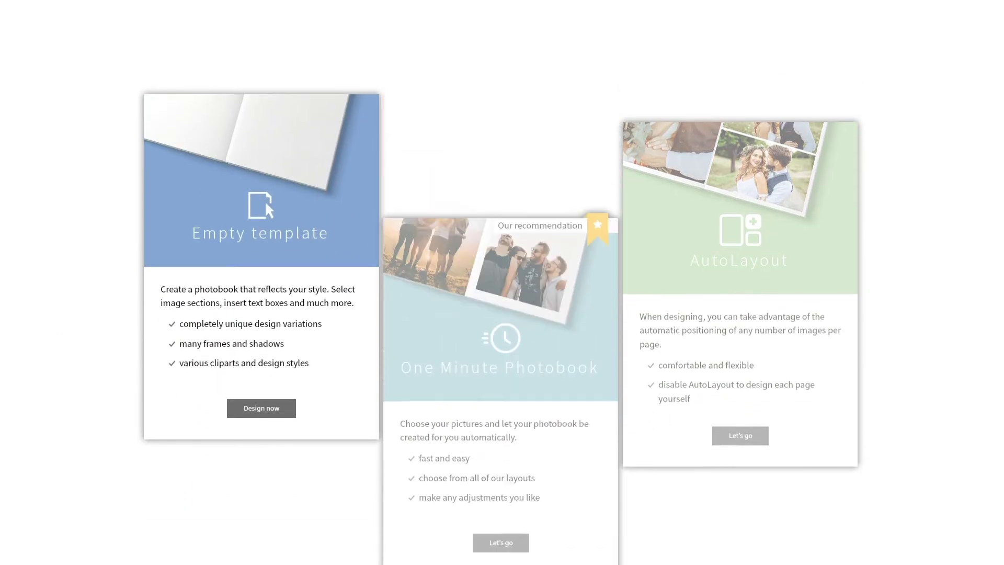
Start a photo book from the Empty template and confirm 52 pages
click(271, 409)
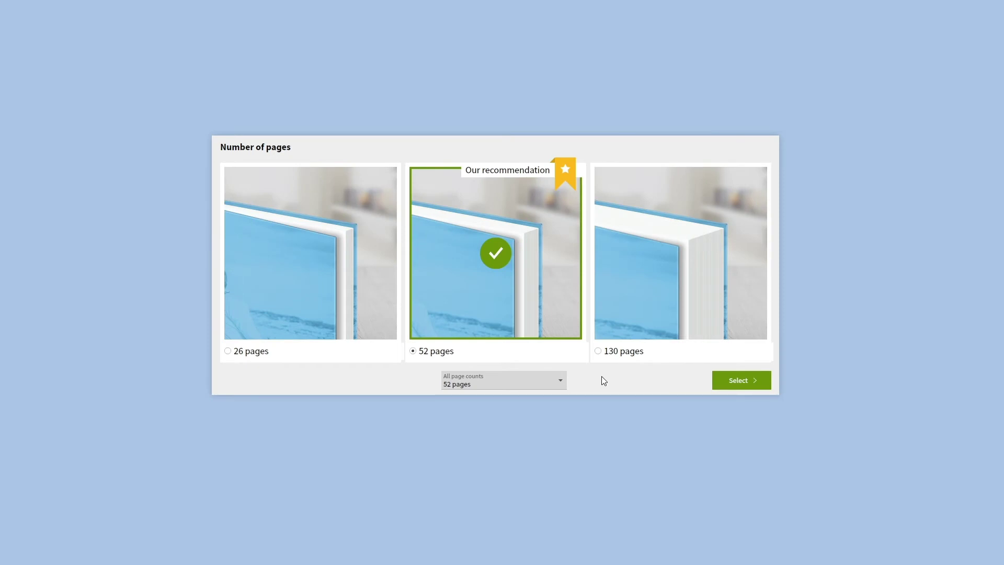
click(734, 381)
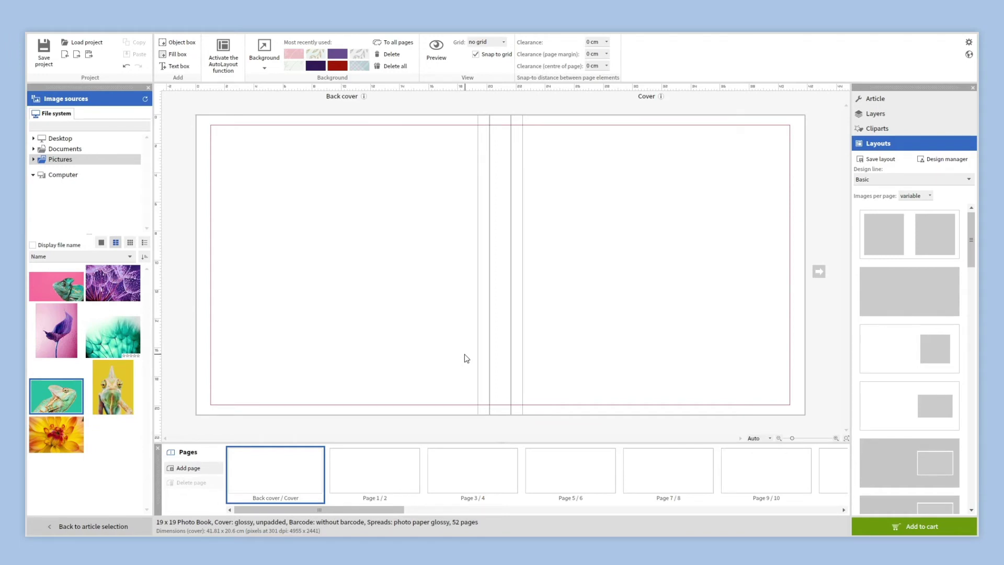
Stretch the turquoise dandelion photo over the whole cover spread
mouse_move(112, 337)
mouse_down()
mouse_move(315, 314)
mouse_move(314, 226)
mouse_up()
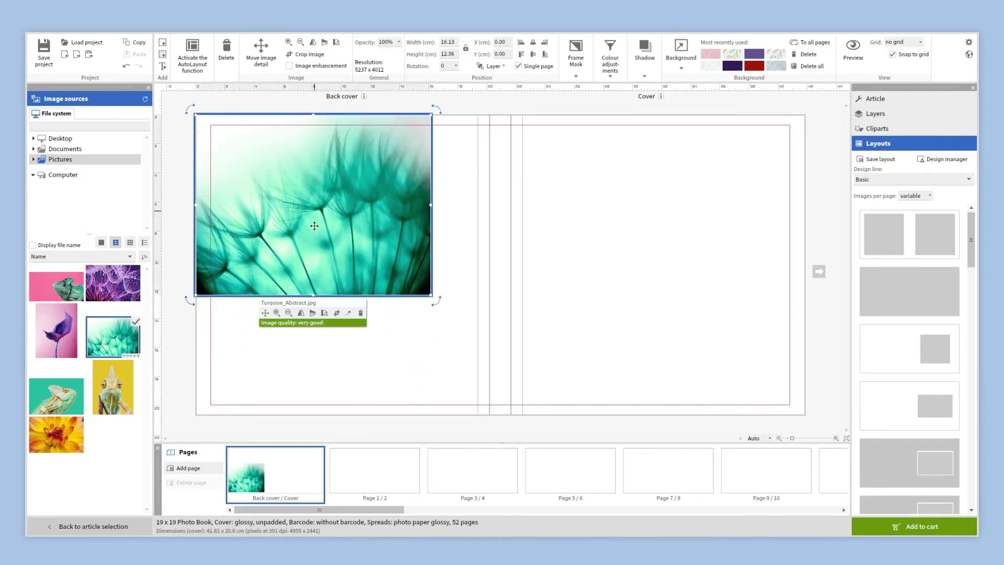
drag(314, 296, 323, 414)
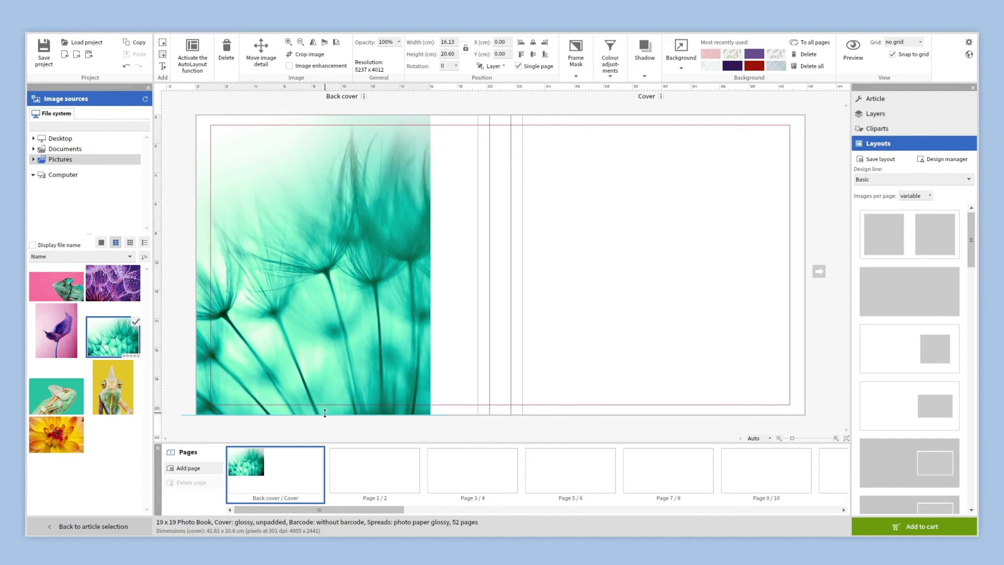
drag(431, 270, 807, 277)
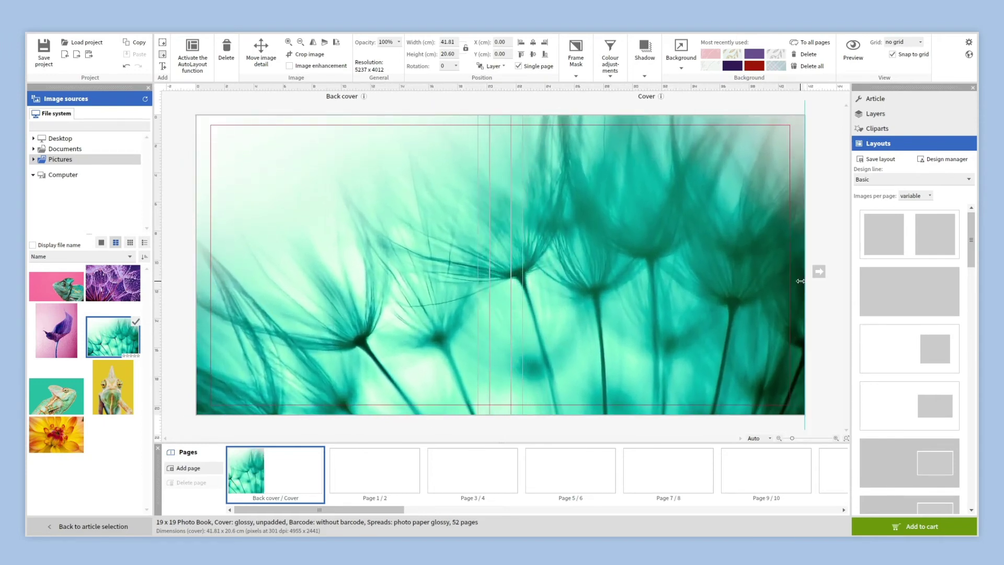
click(185, 210)
Add a 'NATURE' text box and move it to the front cover's upper right
click(163, 67)
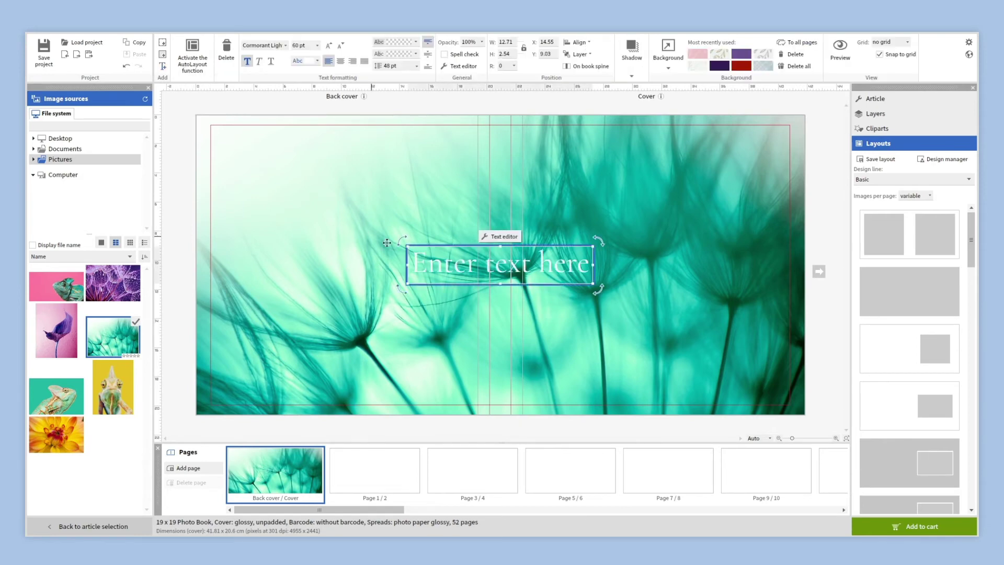
click(437, 265)
text(NATURE)
drag(446, 288, 675, 181)
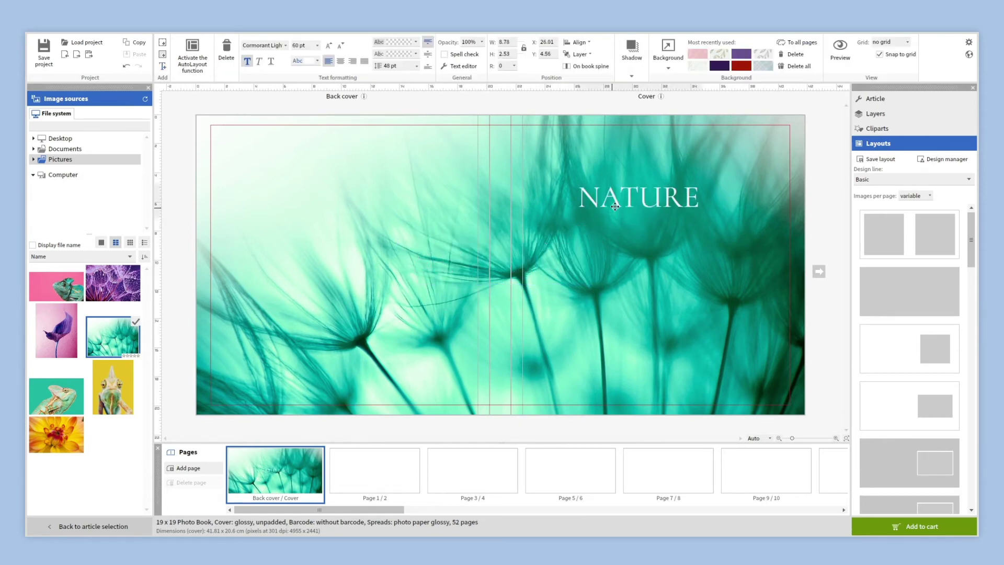
click(816, 214)
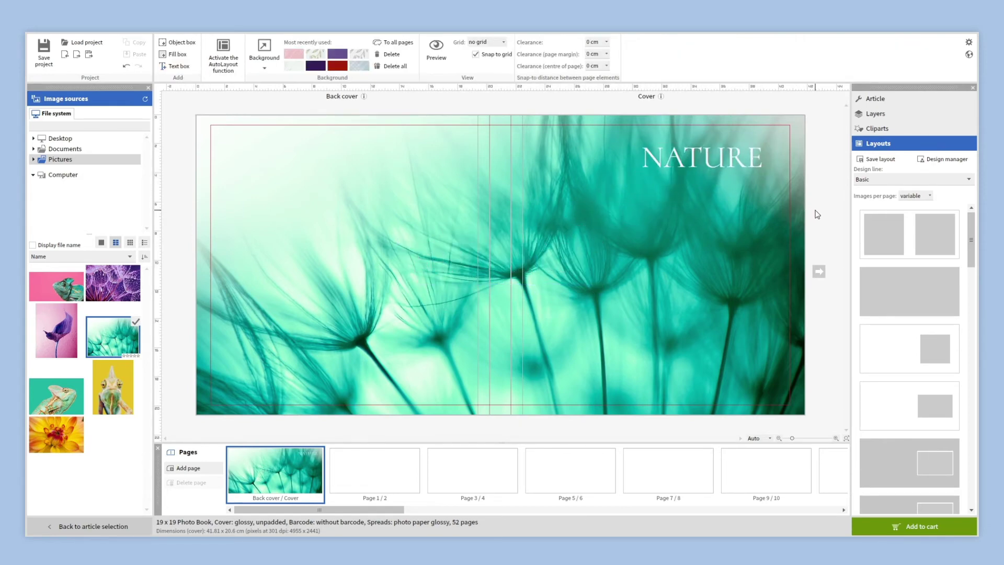
Apply a two-image layout to pages 1/2 and fill page 1's box with pink floral texture
click(385, 462)
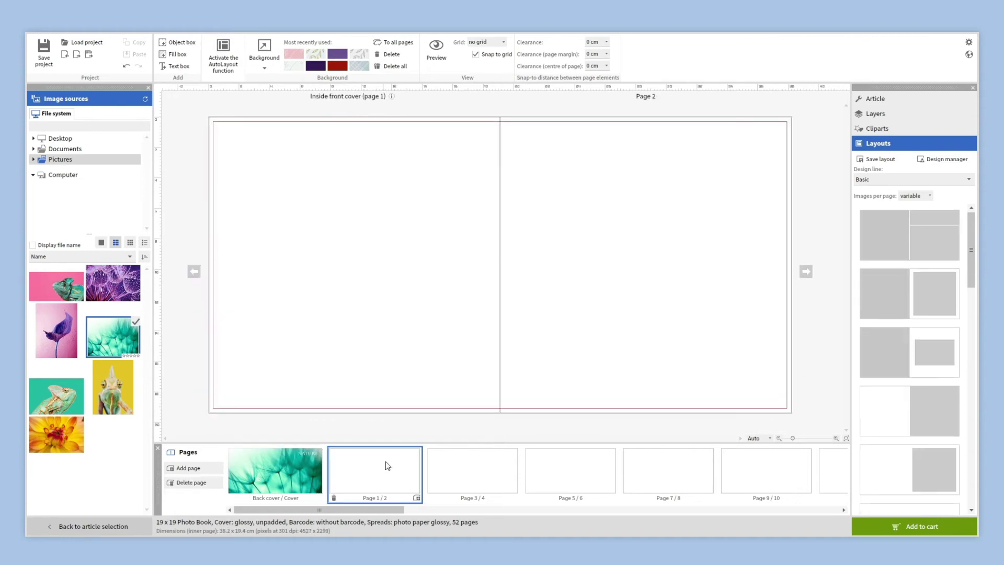
click(877, 300)
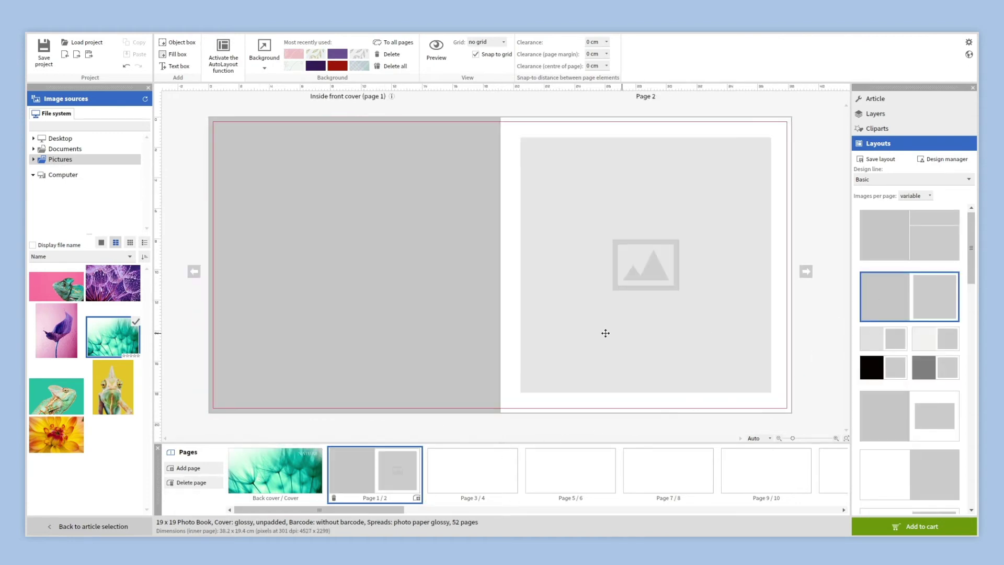
click(342, 223)
click(254, 68)
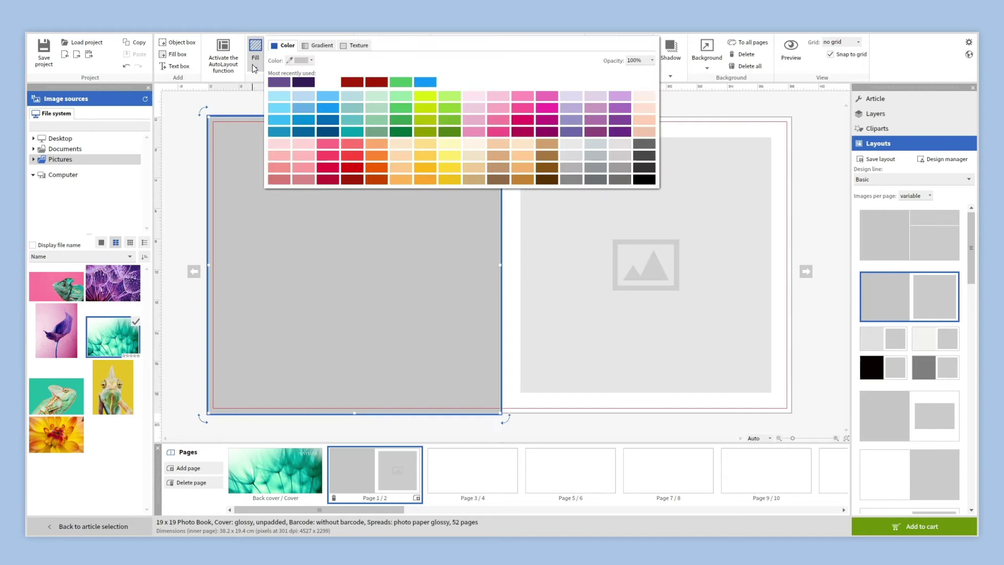
click(355, 46)
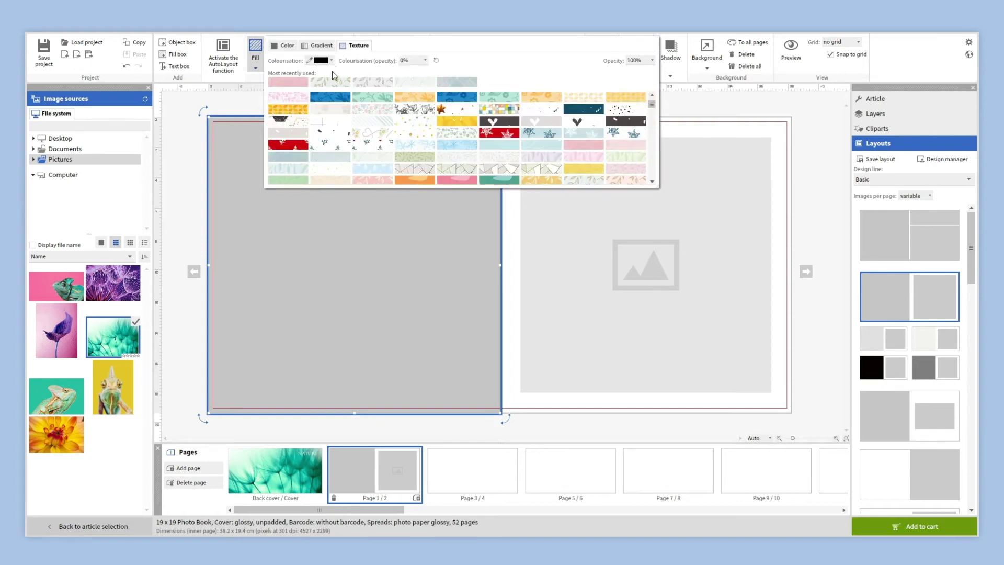
click(306, 83)
click(194, 200)
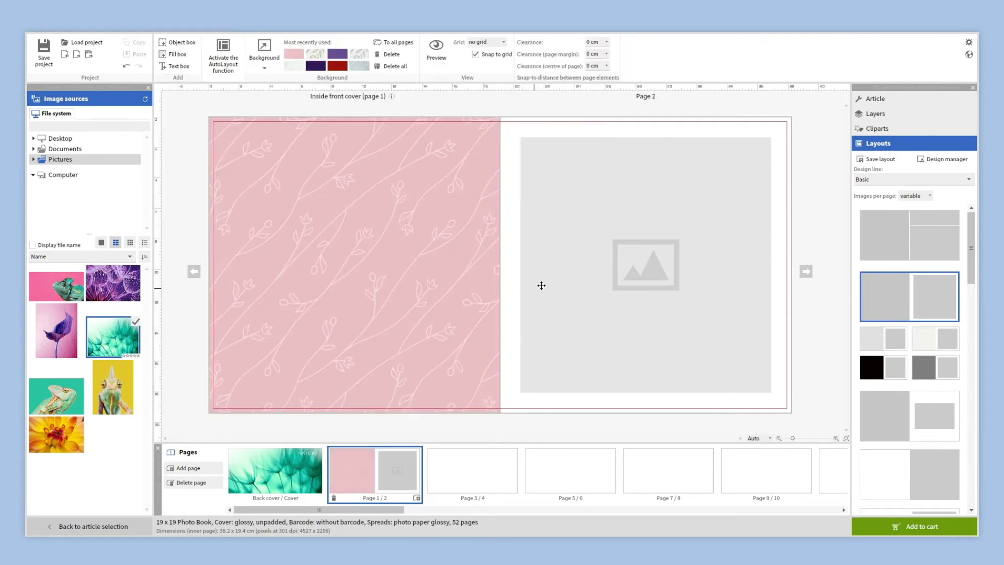
Place a smaller, repositioned purple flower photo on page 2, then open pages 3/4
click(571, 263)
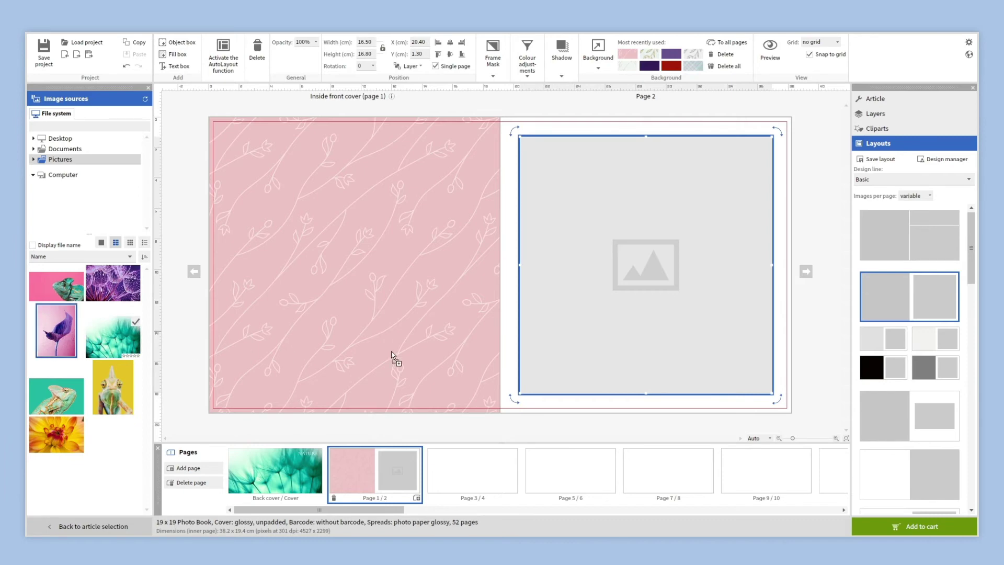
drag(55, 329, 581, 249)
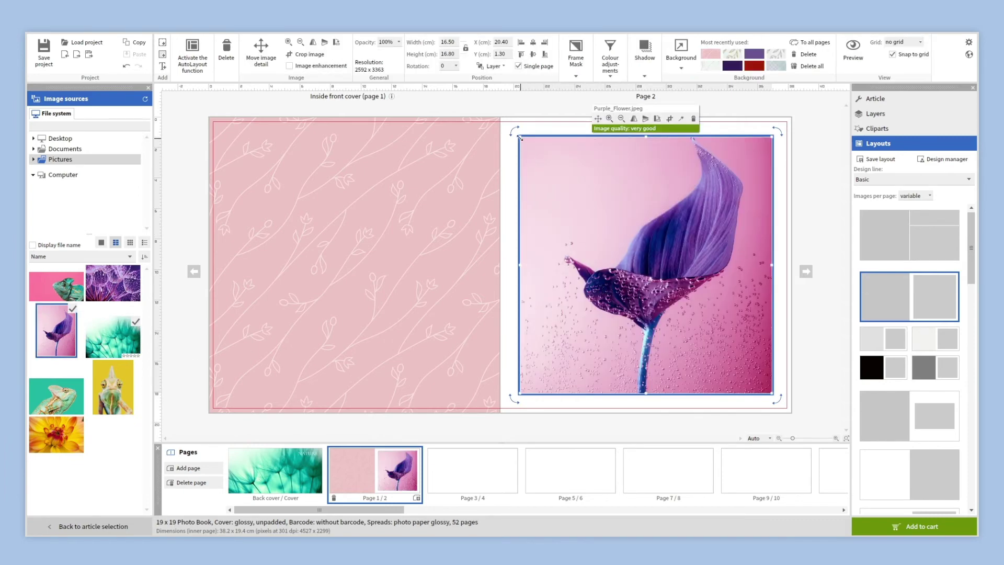
drag(519, 139, 603, 220)
drag(688, 322, 647, 278)
click(657, 384)
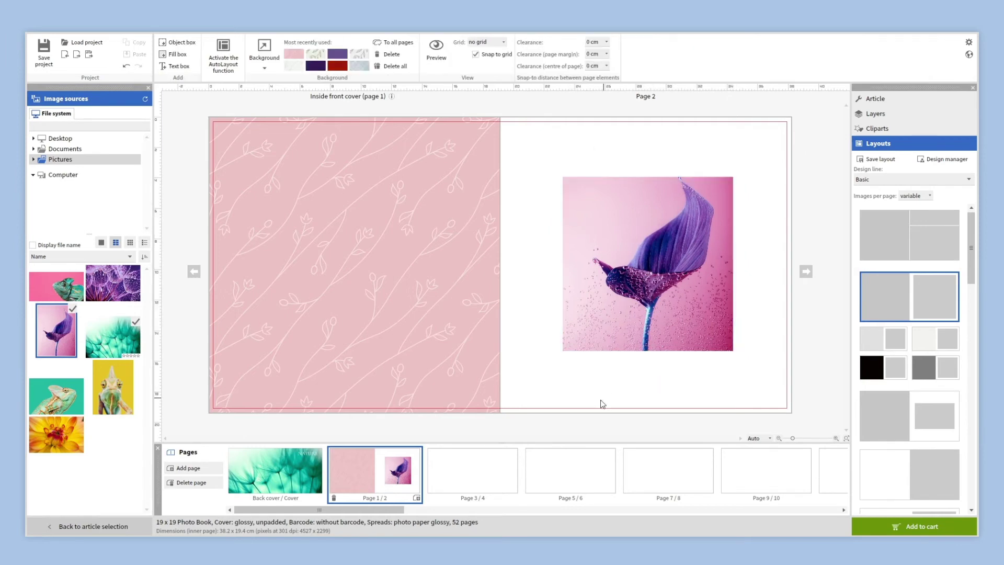
click(498, 466)
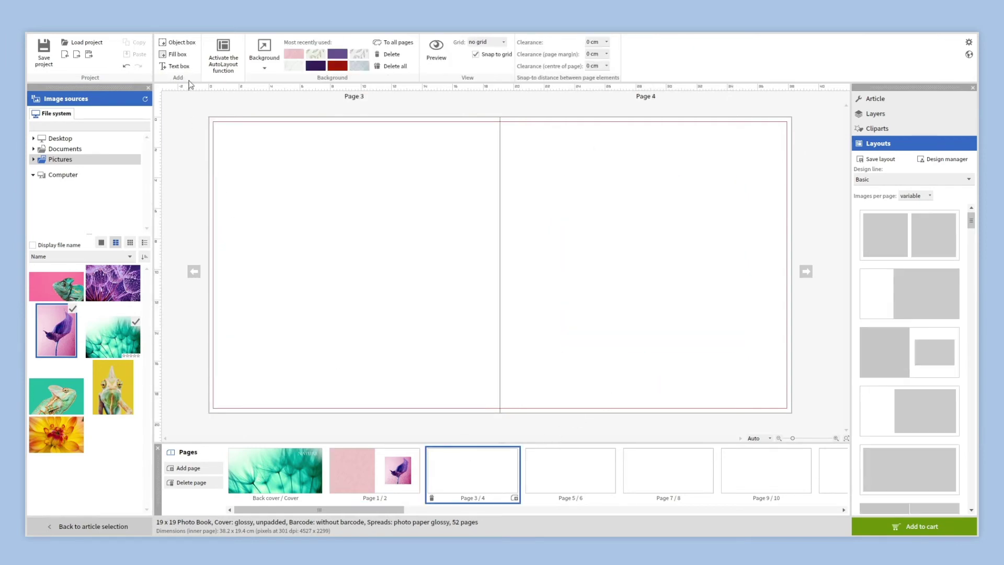
Add an empty image box filling page 3's full height and extending past the fold
click(178, 43)
drag(462, 248, 255, 161)
drag(299, 236, 298, 412)
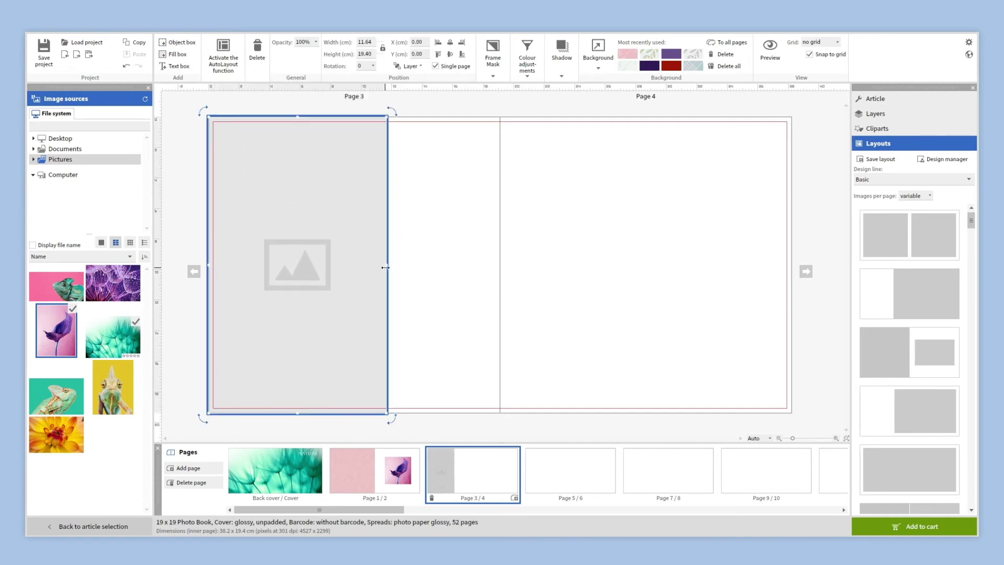
drag(384, 268, 578, 268)
click(617, 274)
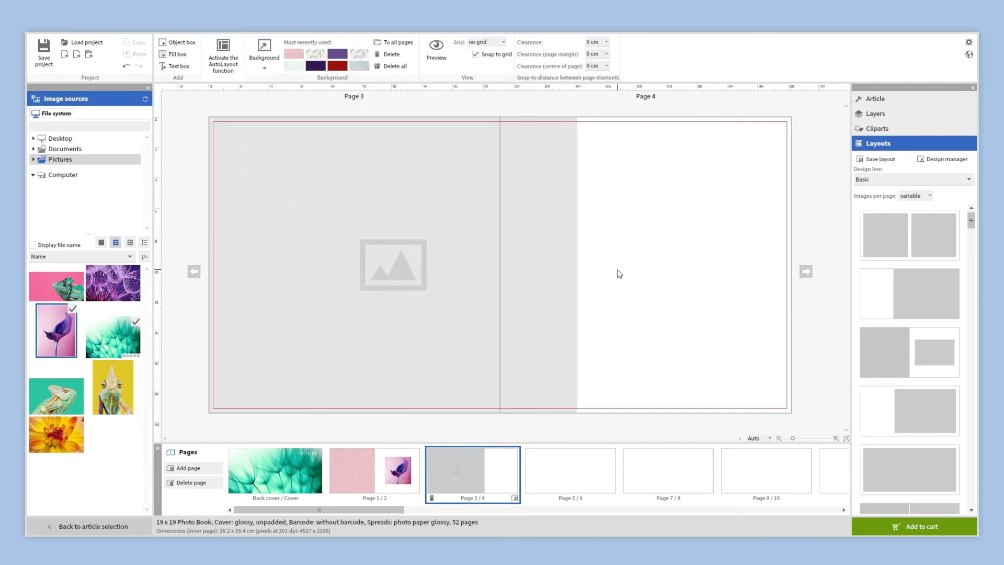
Place the turquoise chameleon photo in that box, shift it within the frame, then open pages 1/2
drag(56, 396, 249, 384)
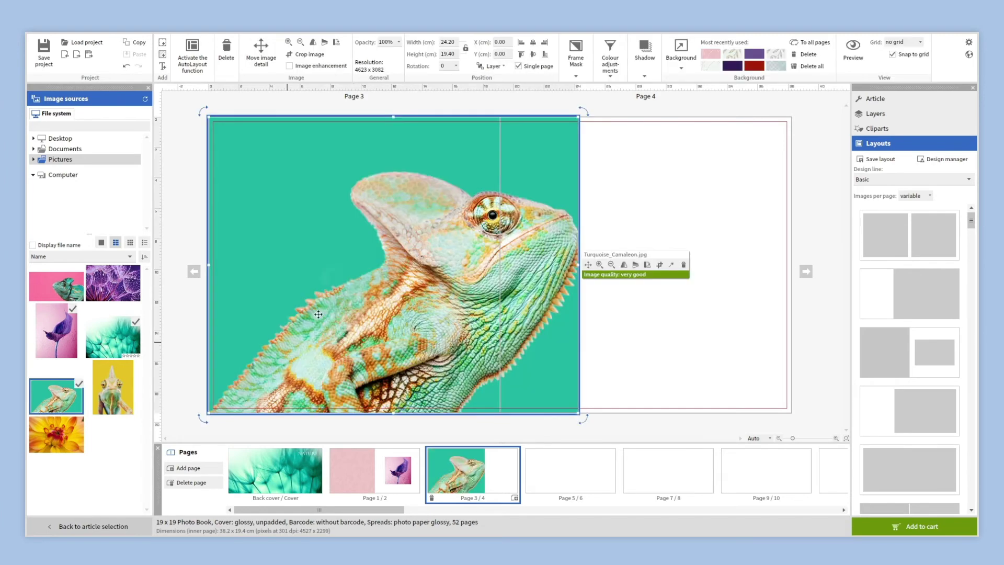
drag(361, 272, 318, 273)
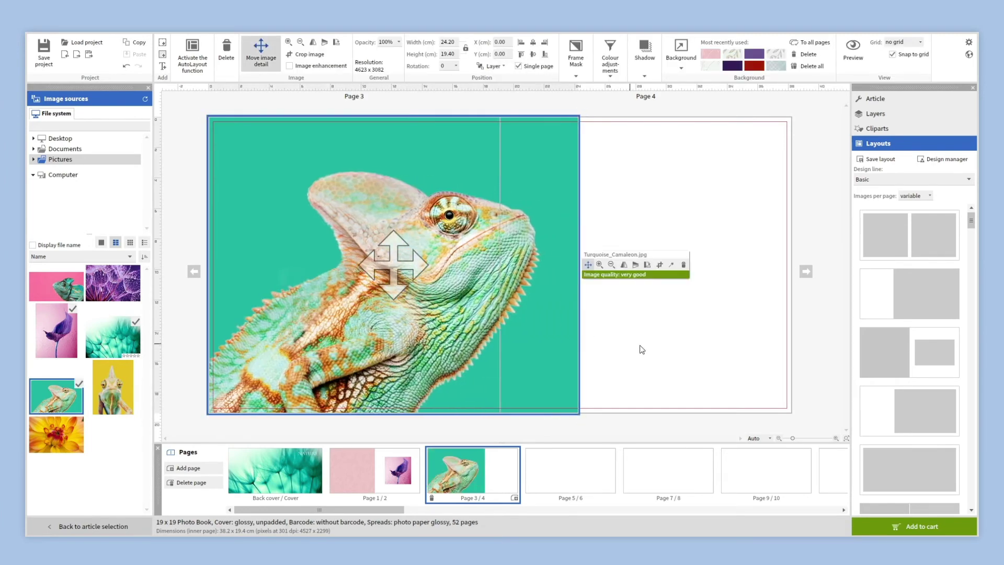
click(656, 351)
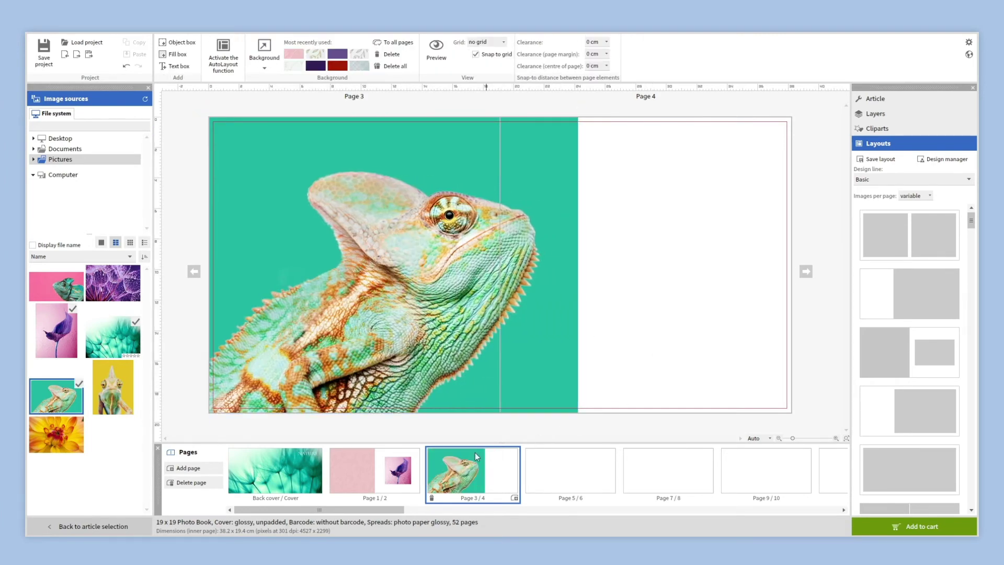
click(395, 467)
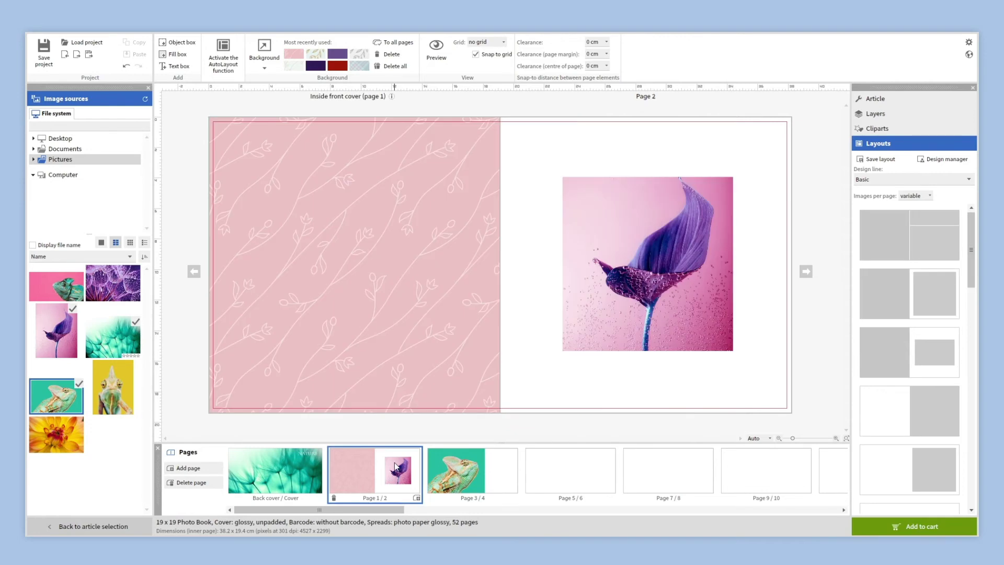
Crop page 2's purple flower photo with a circle mask and shift the flower down inside it
click(610, 281)
click(576, 53)
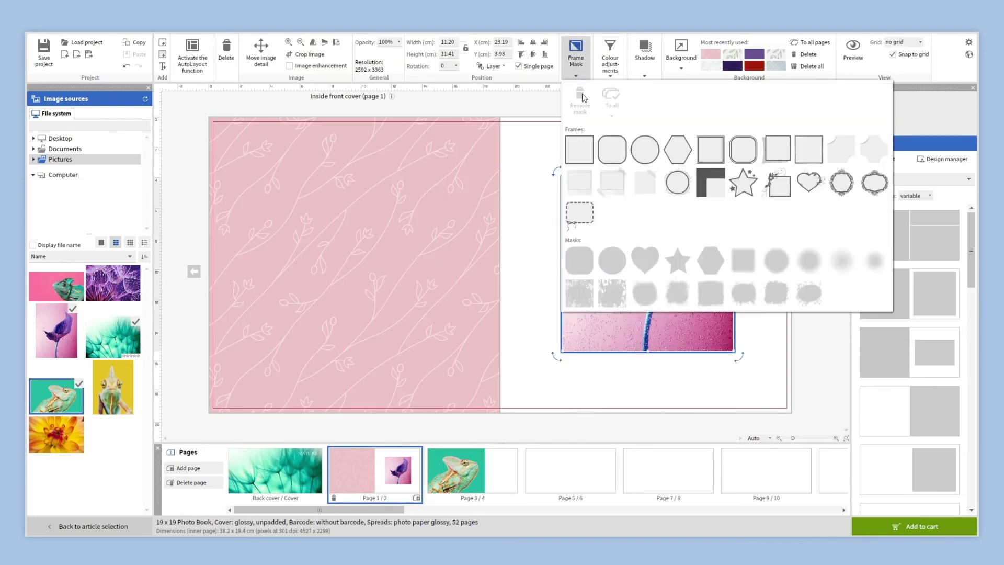
click(612, 255)
mouse_move(648, 264)
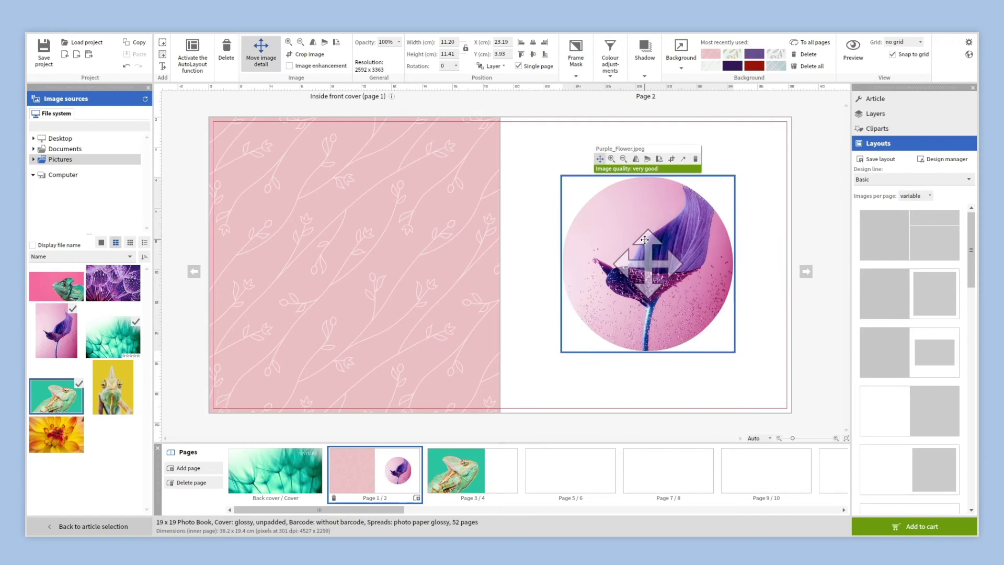
drag(644, 238, 645, 266)
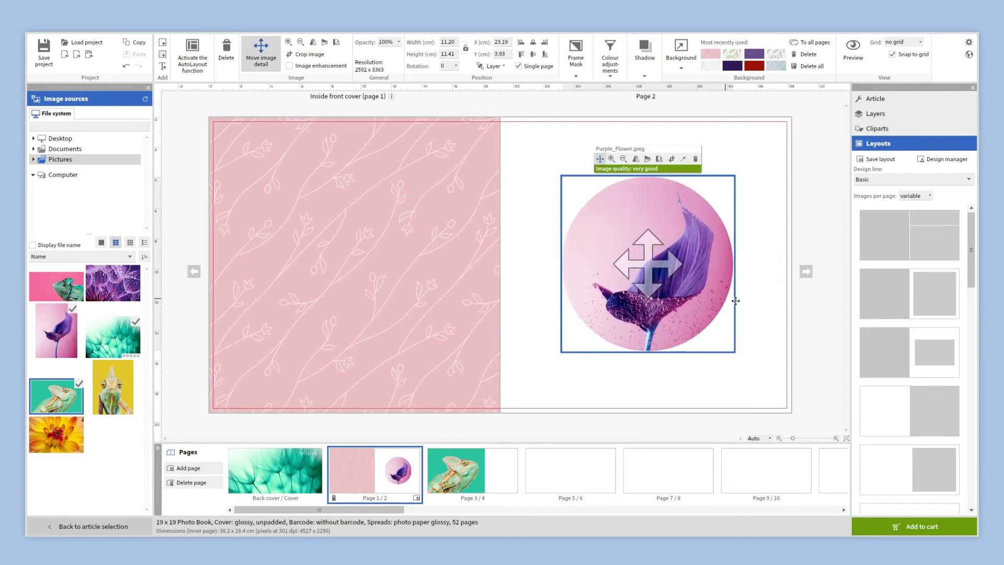
Centre the circular flower photo horizontally and vertically, then return to spread 3/4
click(533, 42)
click(532, 53)
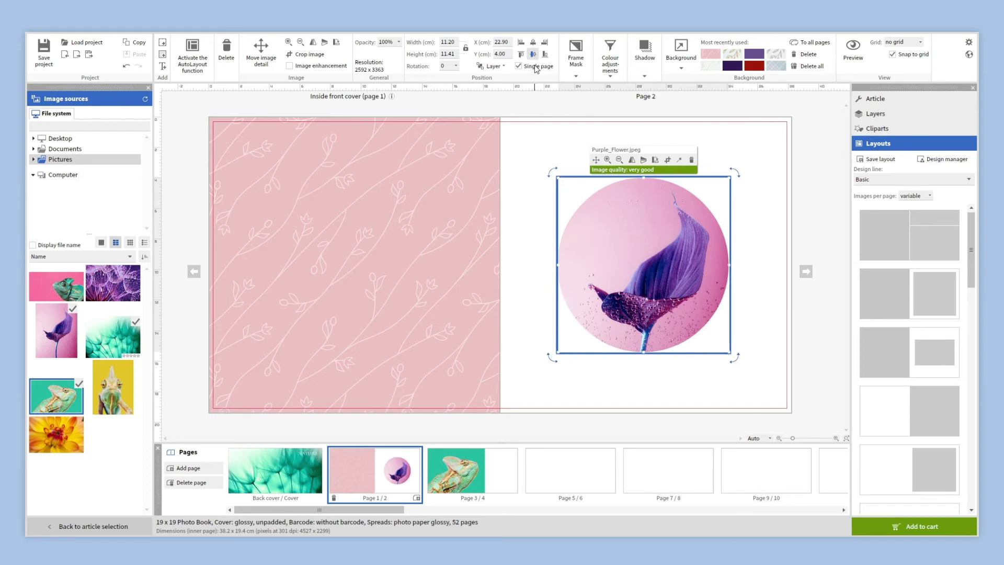
click(536, 126)
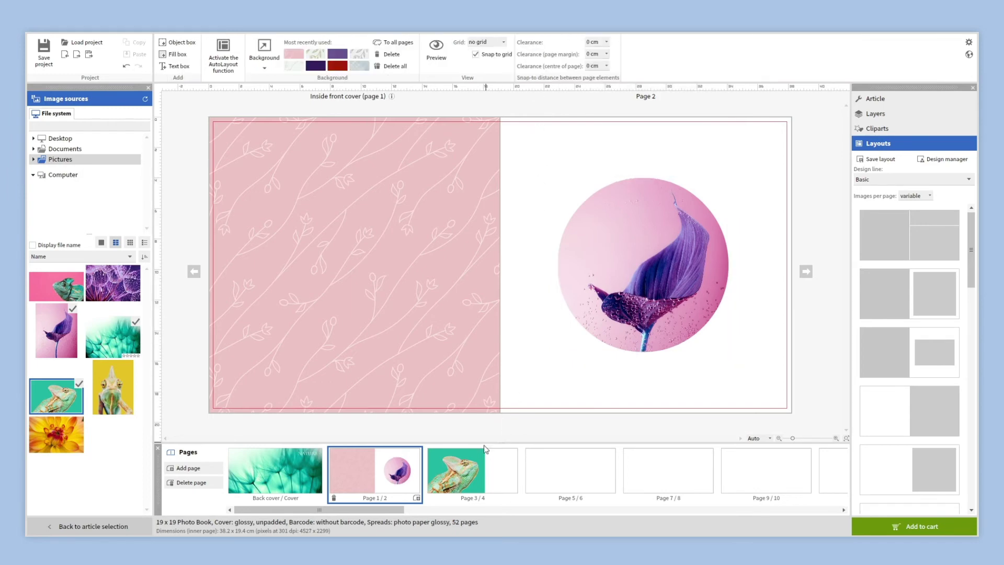
click(478, 459)
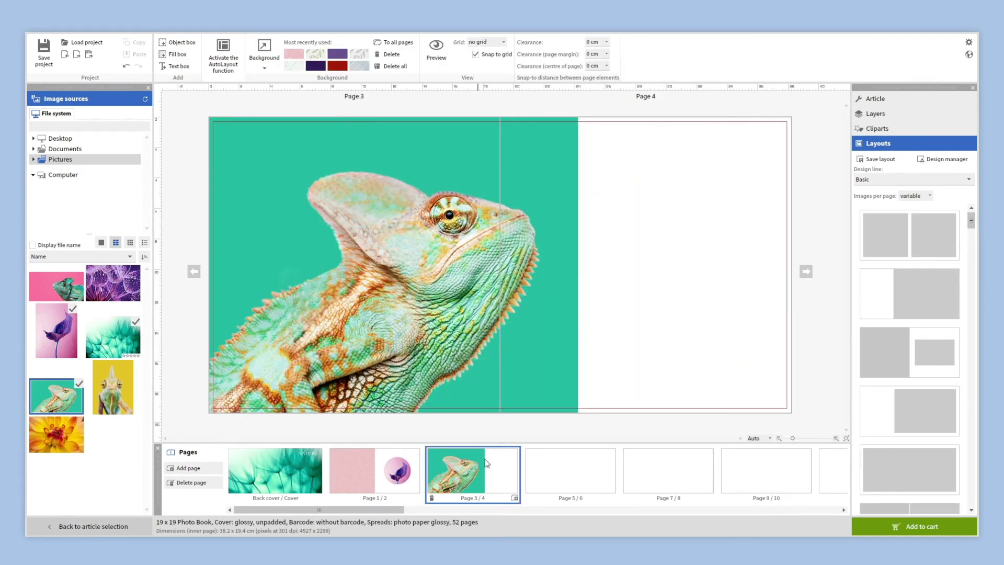
Place the vertical leafy Nature clipart centred on page 4, then open spread 5/6
click(872, 127)
click(876, 143)
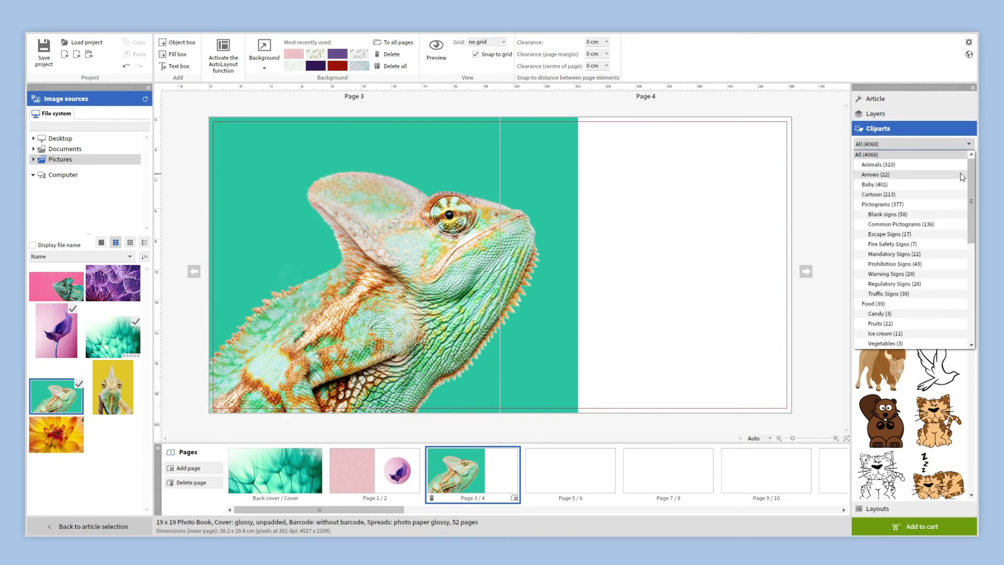
drag(969, 168, 976, 280)
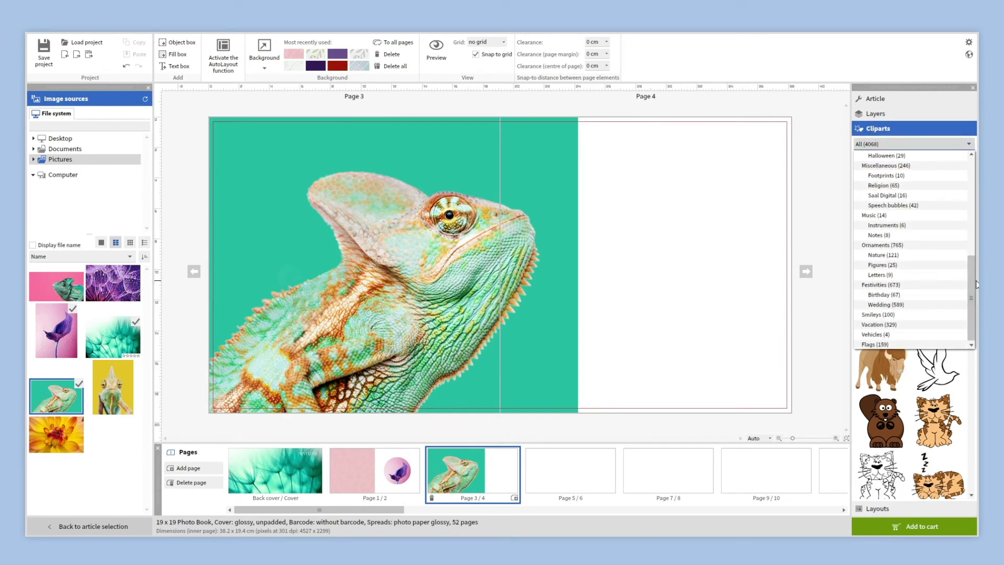
click(919, 256)
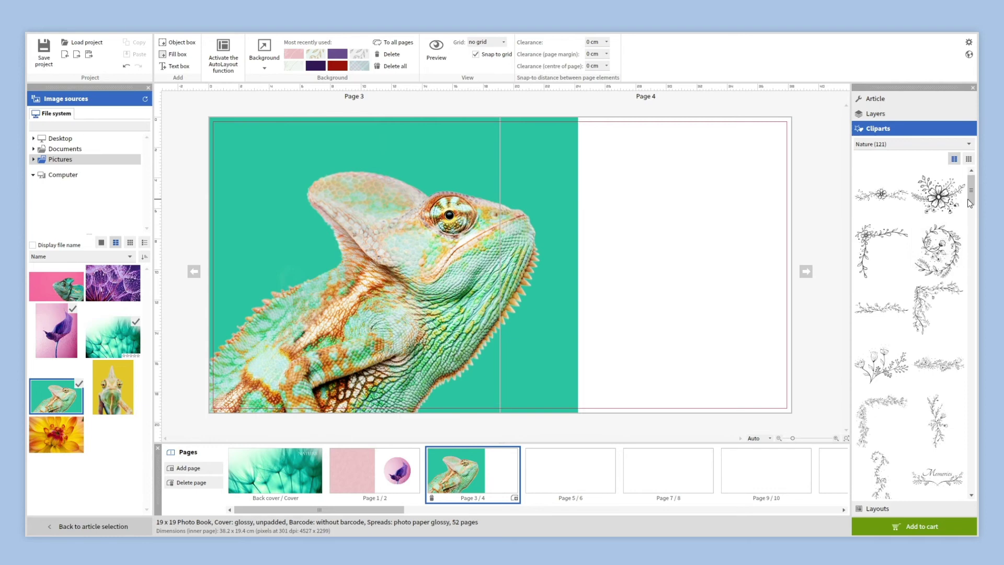
drag(969, 203, 971, 250)
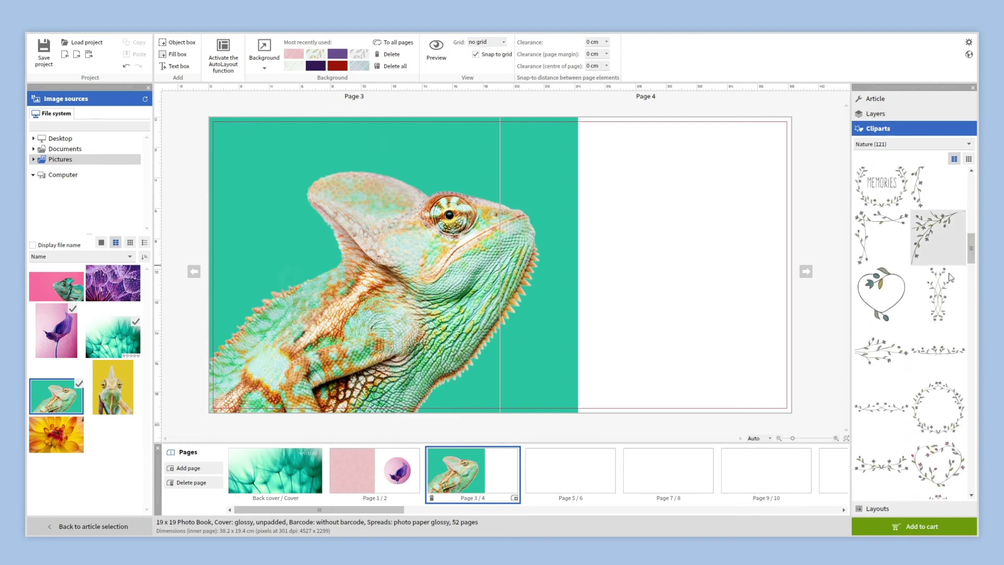
drag(950, 277, 694, 266)
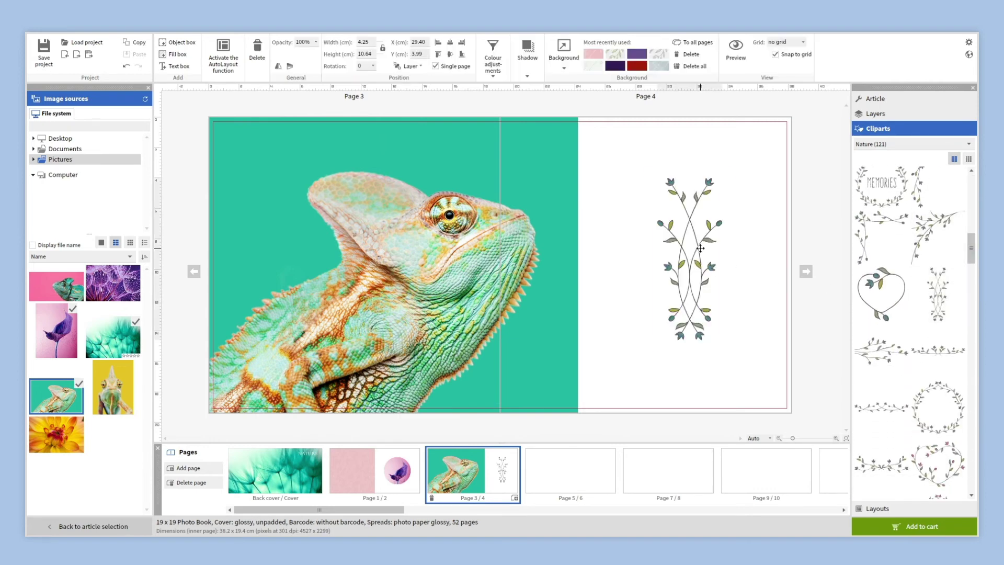
click(700, 248)
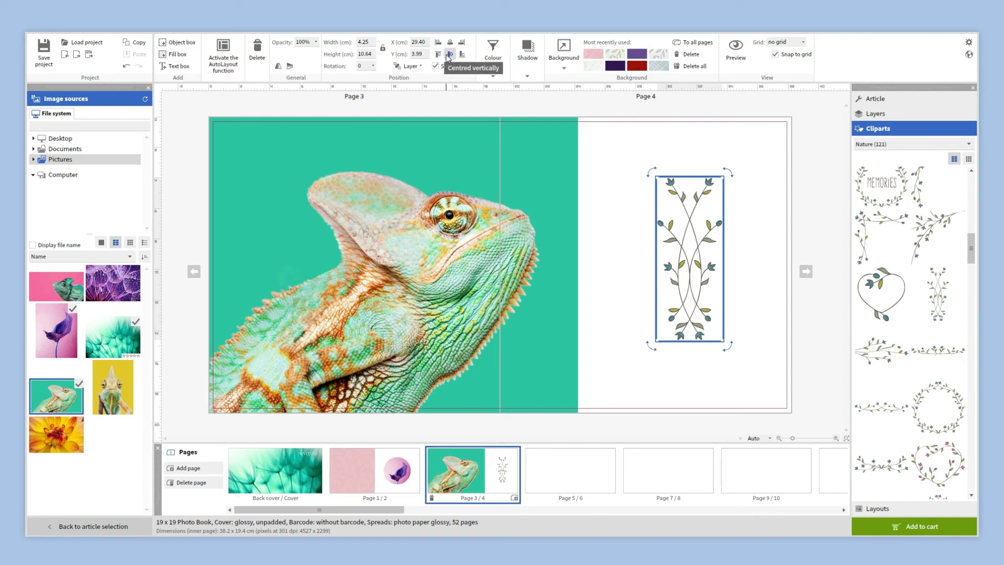
click(618, 150)
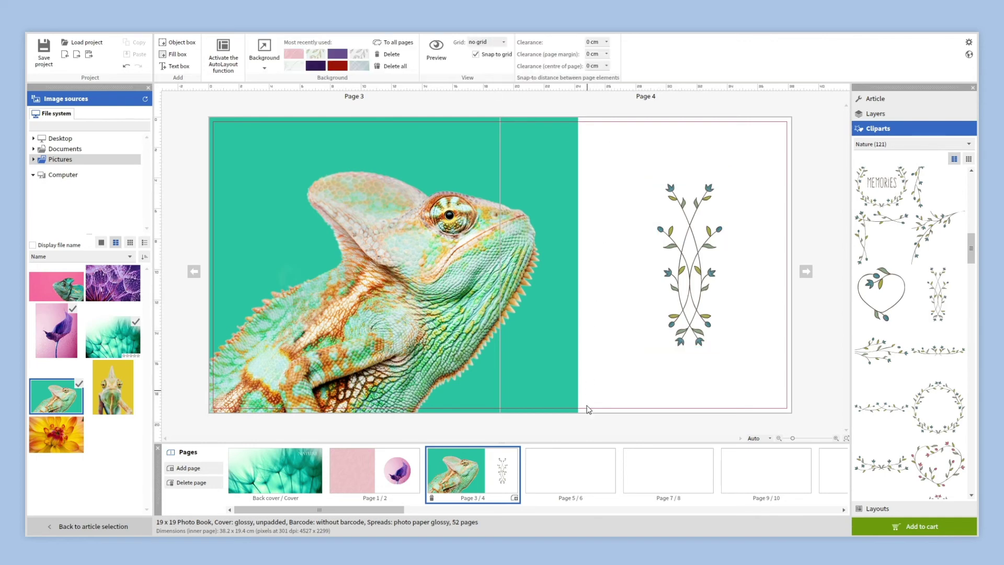
click(572, 460)
Apply the one-large-image layout and fill it with the dandelion photo, mirrored horizontally
click(863, 509)
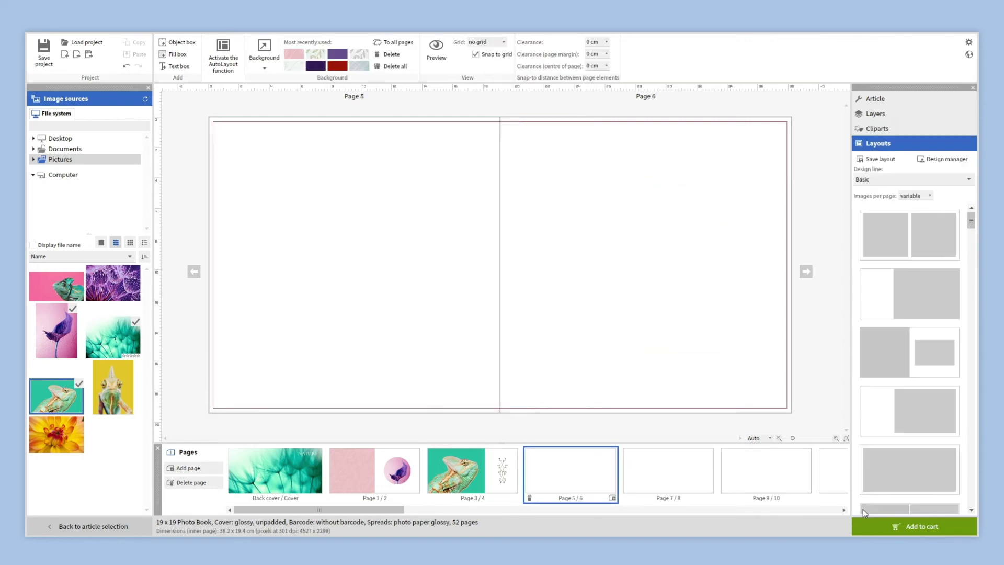
click(911, 296)
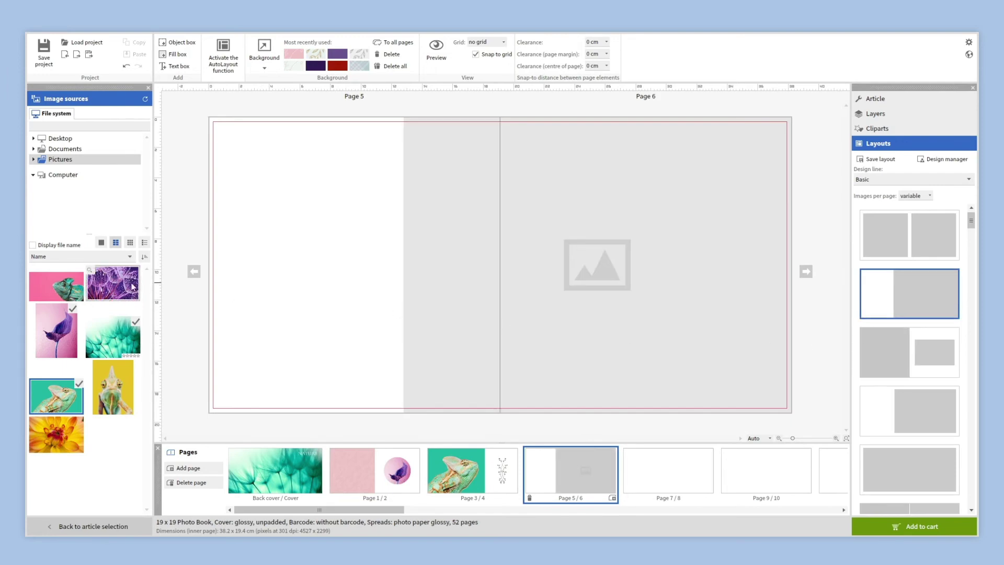
drag(132, 288, 417, 307)
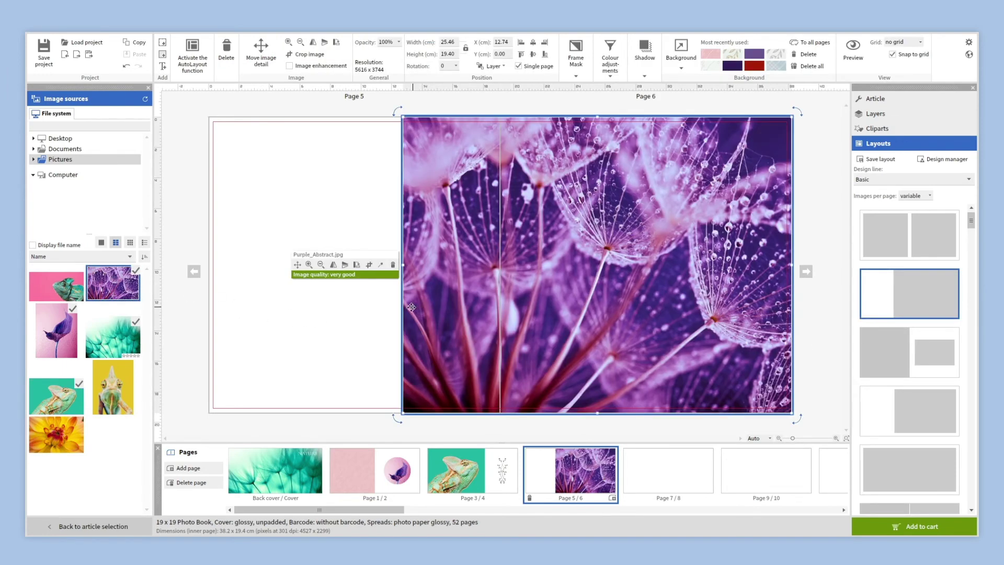
click(332, 264)
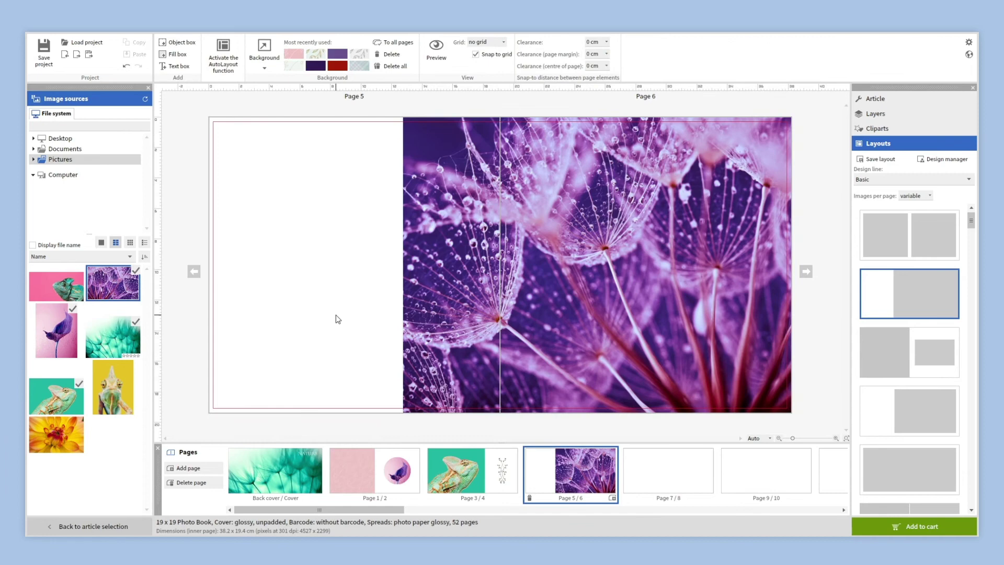
Place the yellow chameleon on page 5 at width 14, height 15, vertically centred and zoomed in
drag(113, 387, 348, 259)
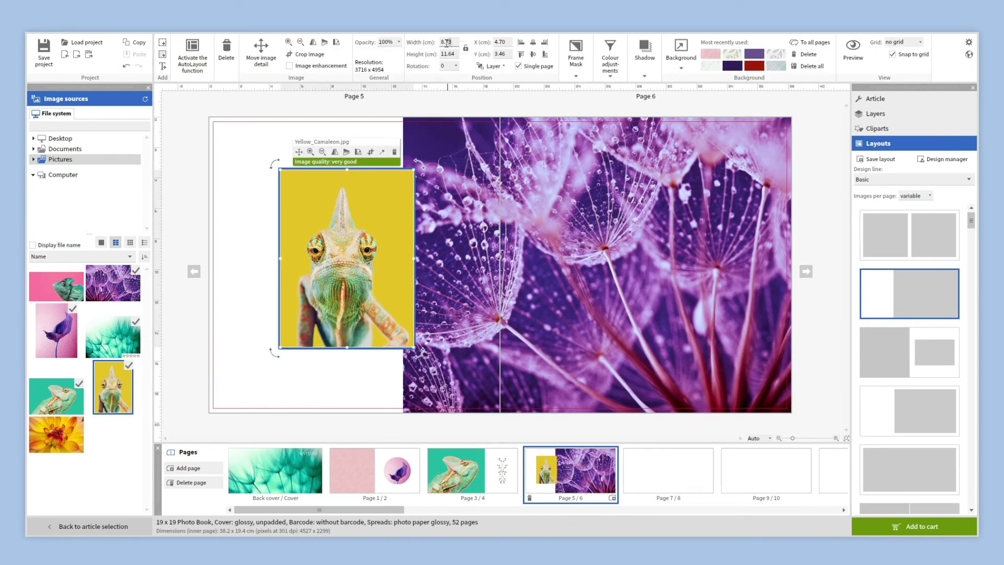
text(14)
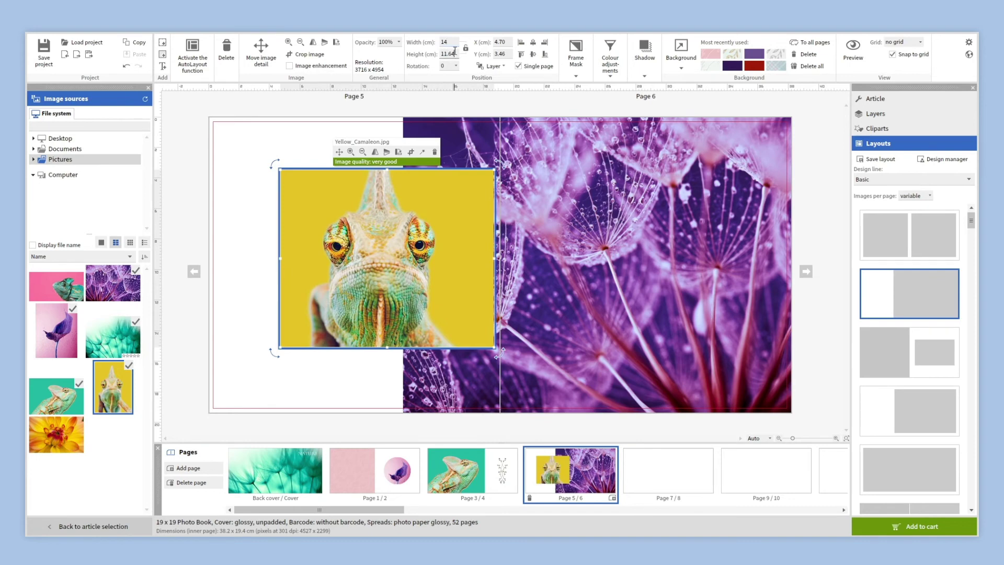
key(Tab)
text(15)
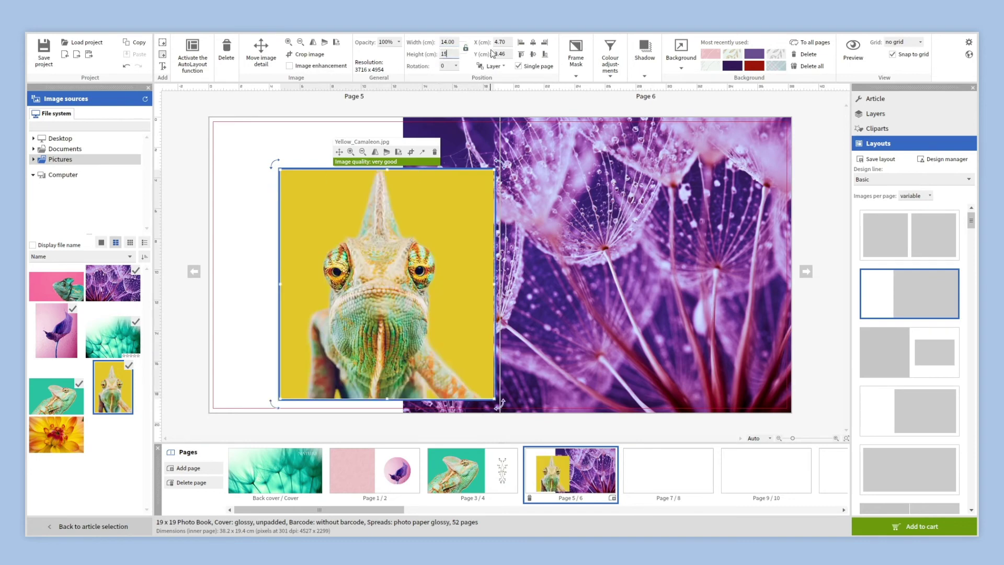
drag(425, 228, 381, 213)
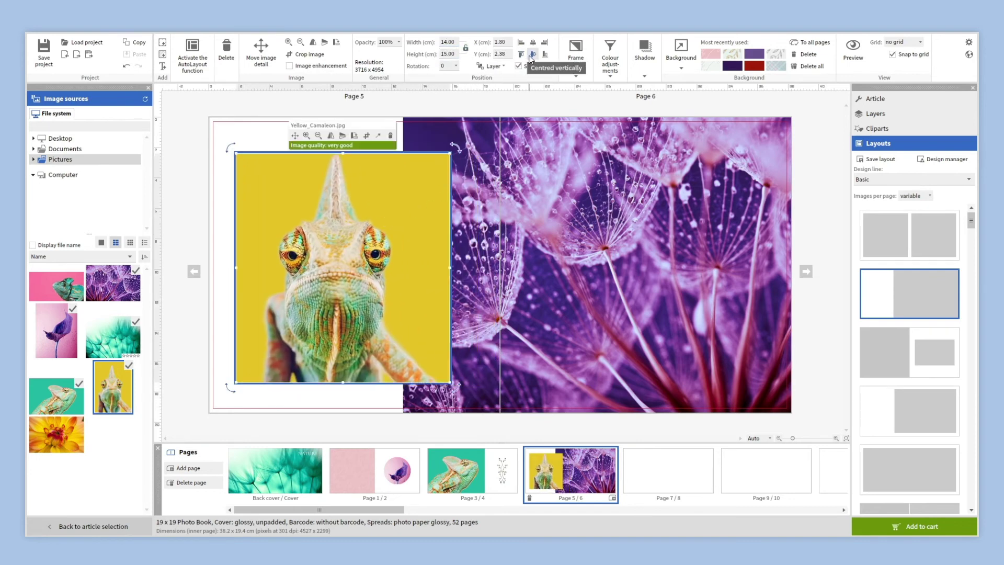
click(531, 57)
drag(408, 144, 421, 145)
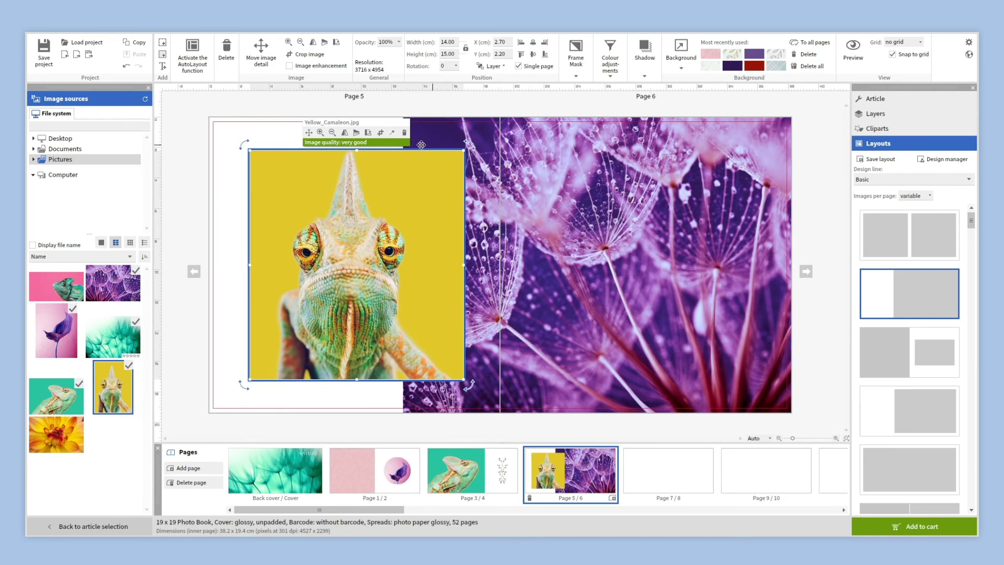
click(321, 131)
click(287, 137)
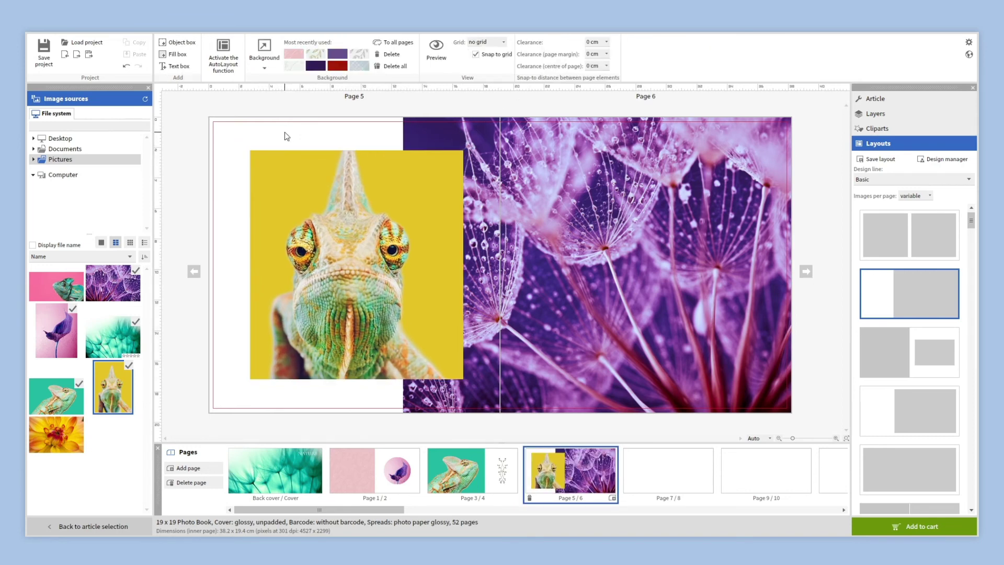
Add a fill box coloured plain purple to the spread
click(174, 54)
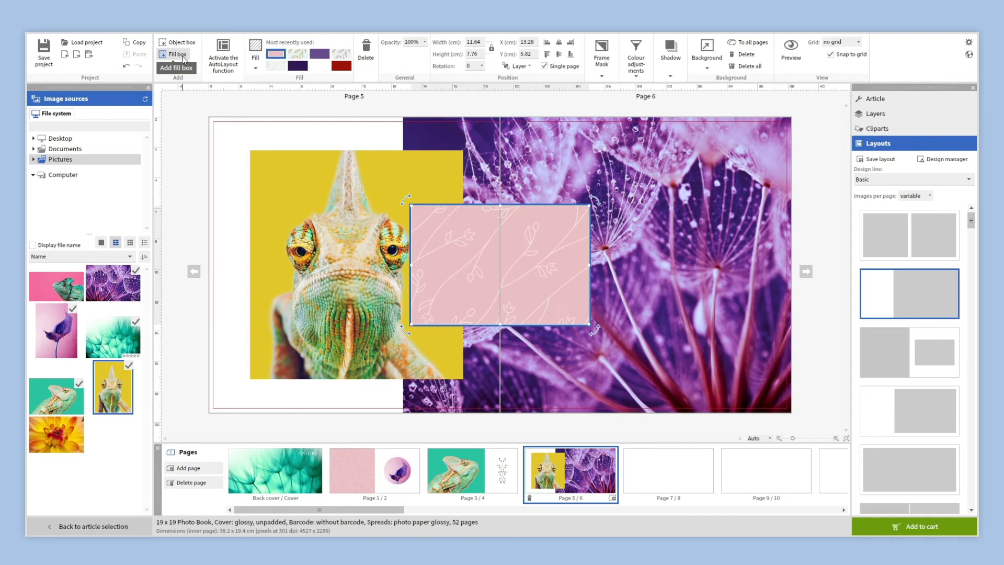
click(256, 69)
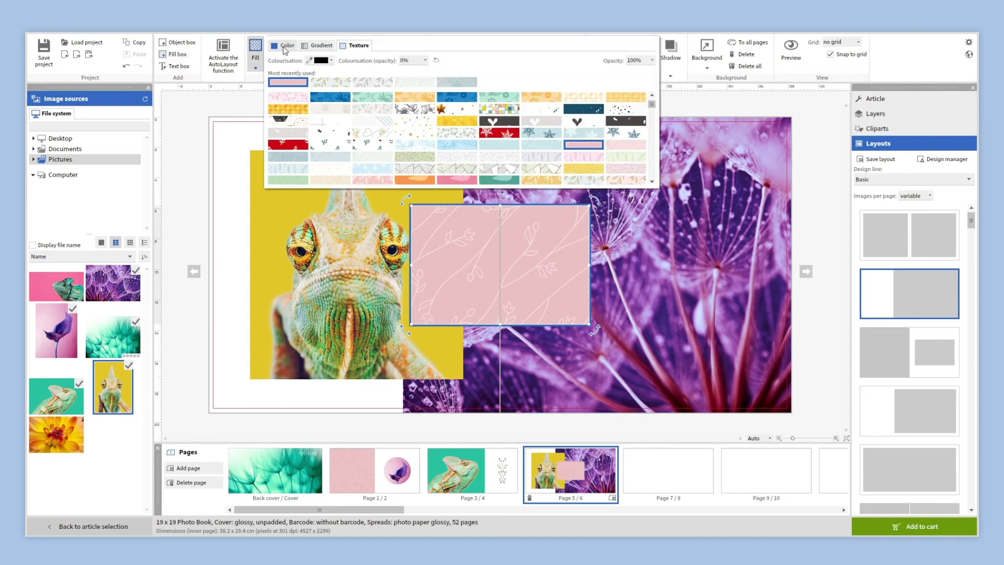
click(284, 45)
click(281, 87)
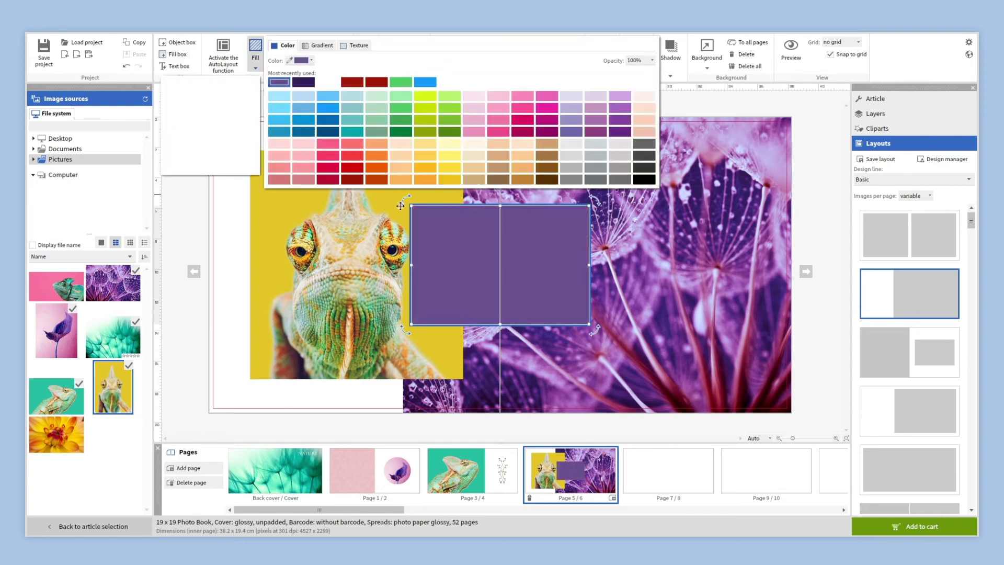
Stretch the purple box over page 5's full height and send it behind the chameleon
drag(456, 239, 253, 151)
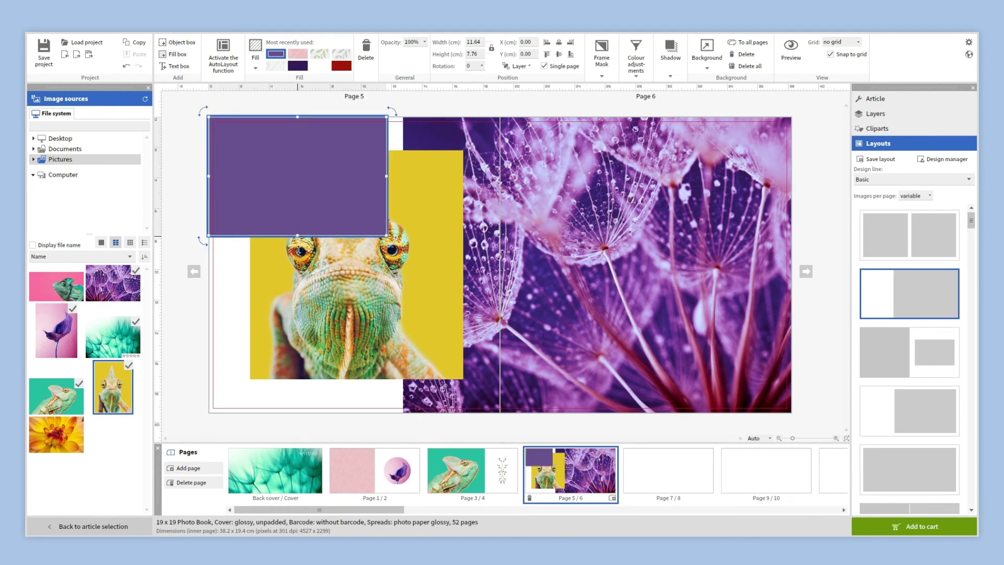
drag(298, 236, 298, 413)
drag(389, 265, 404, 265)
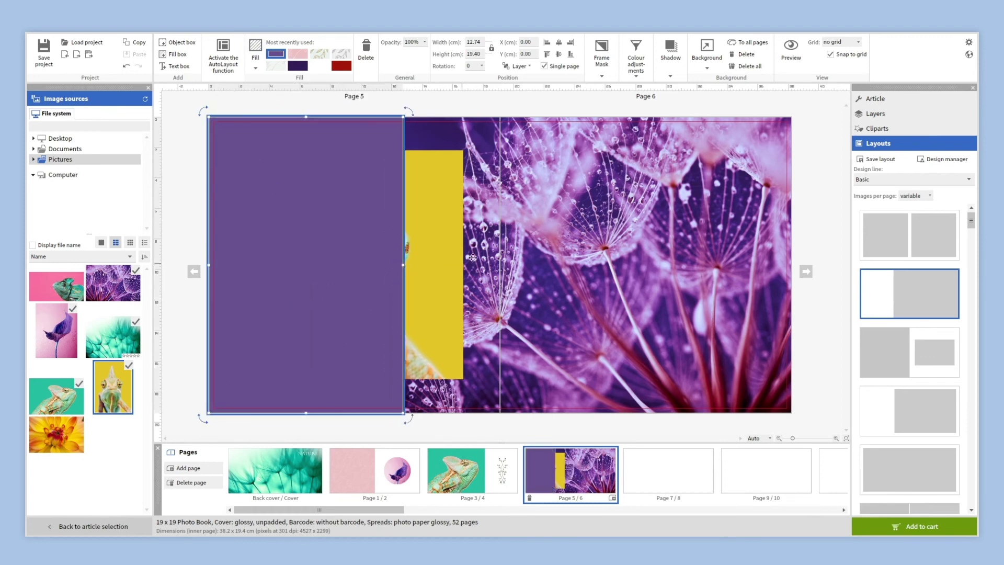
click(531, 67)
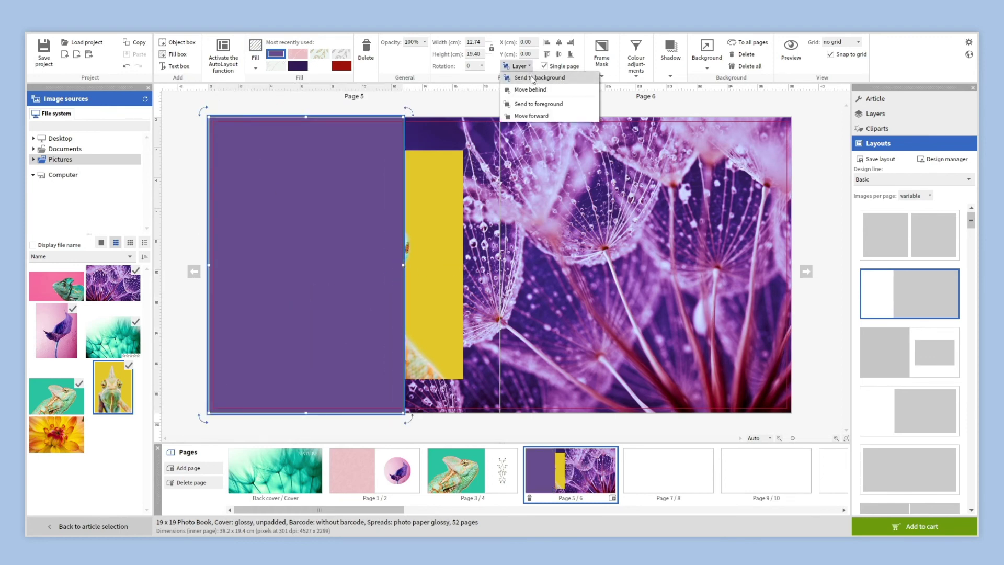
click(531, 77)
click(526, 102)
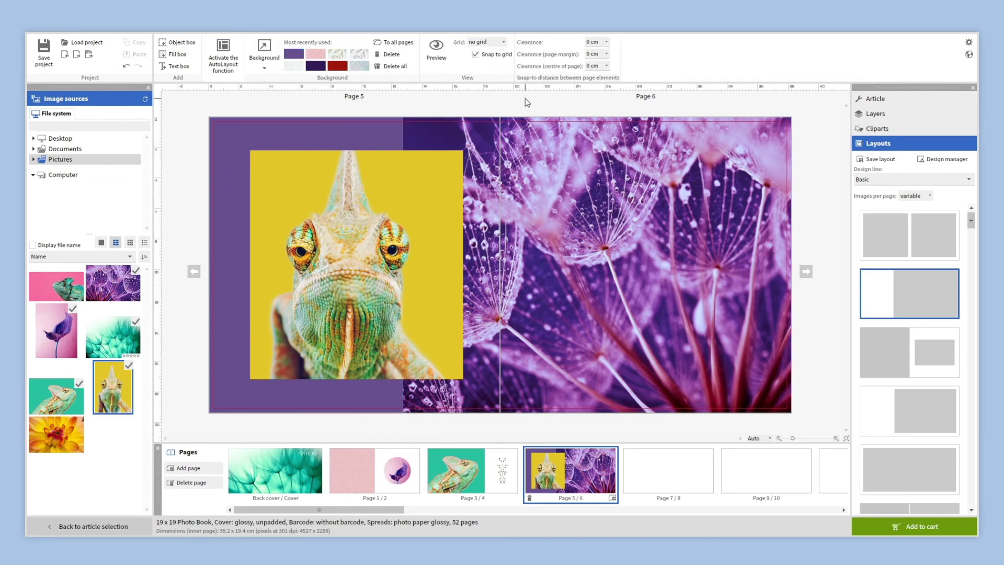
Set the dandelion photo's opacity to 80%
click(550, 160)
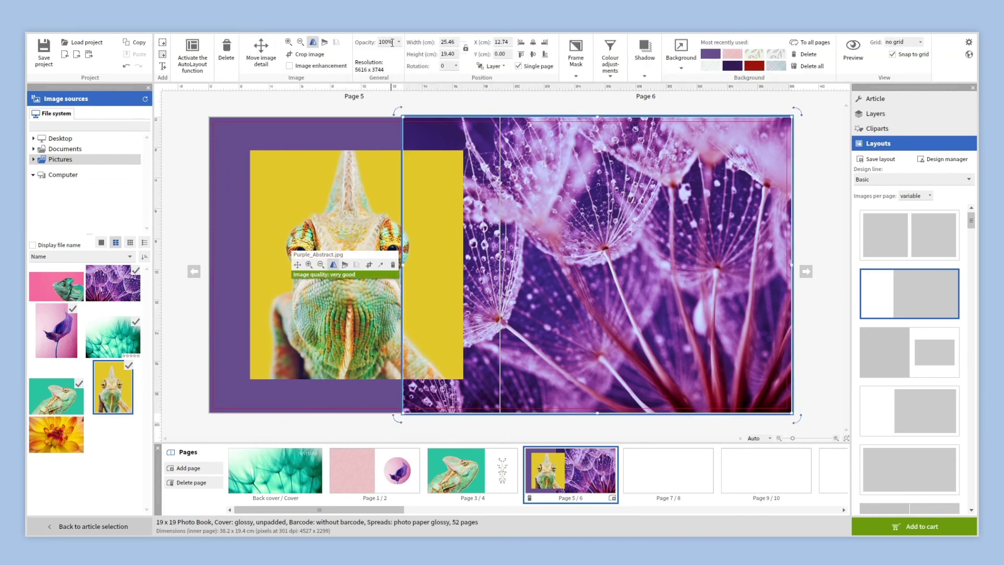
drag(392, 43, 378, 42)
text(80)
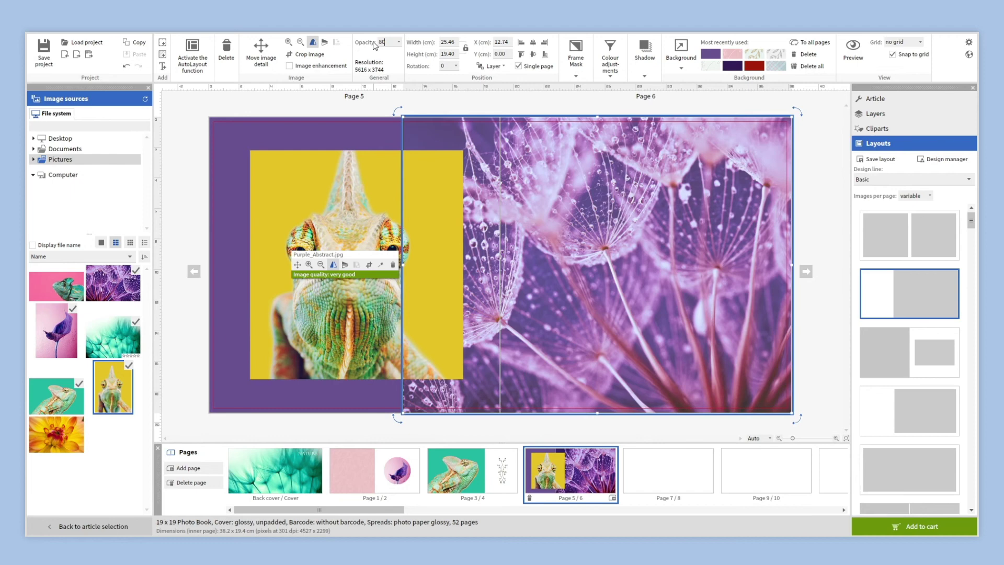
click(384, 107)
Give the yellow chameleon photo a plain rectangular white frame
click(411, 181)
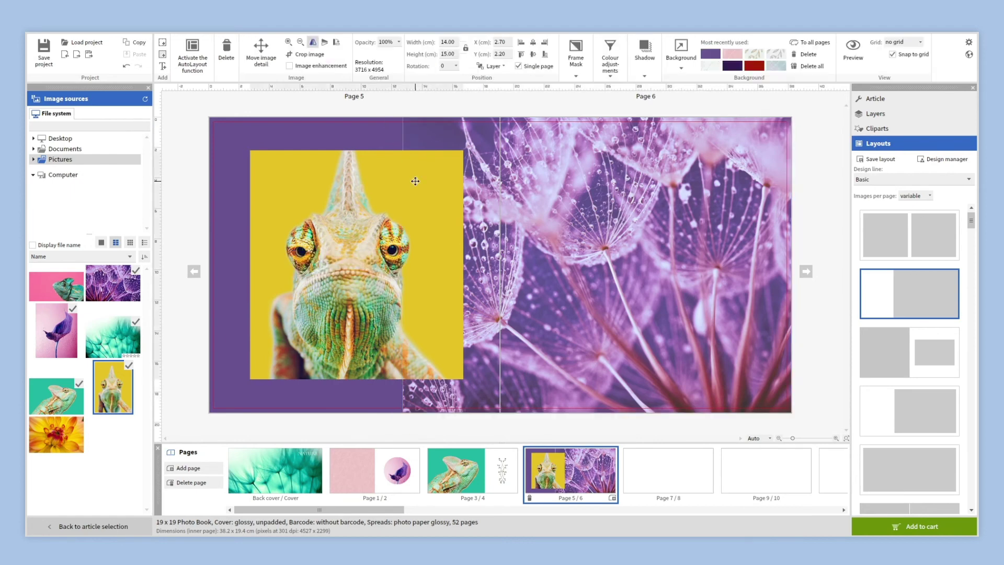
click(561, 63)
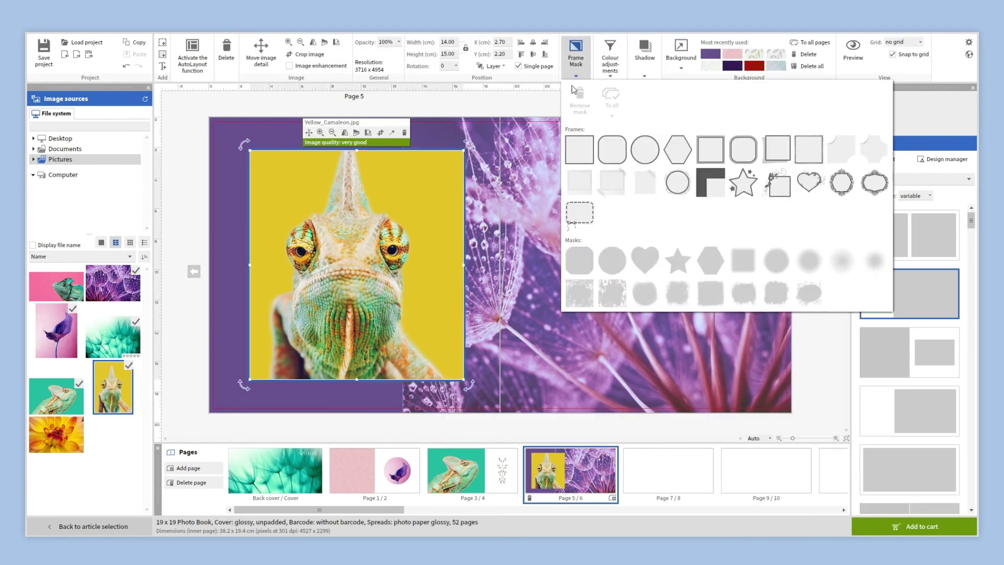
click(581, 147)
click(506, 98)
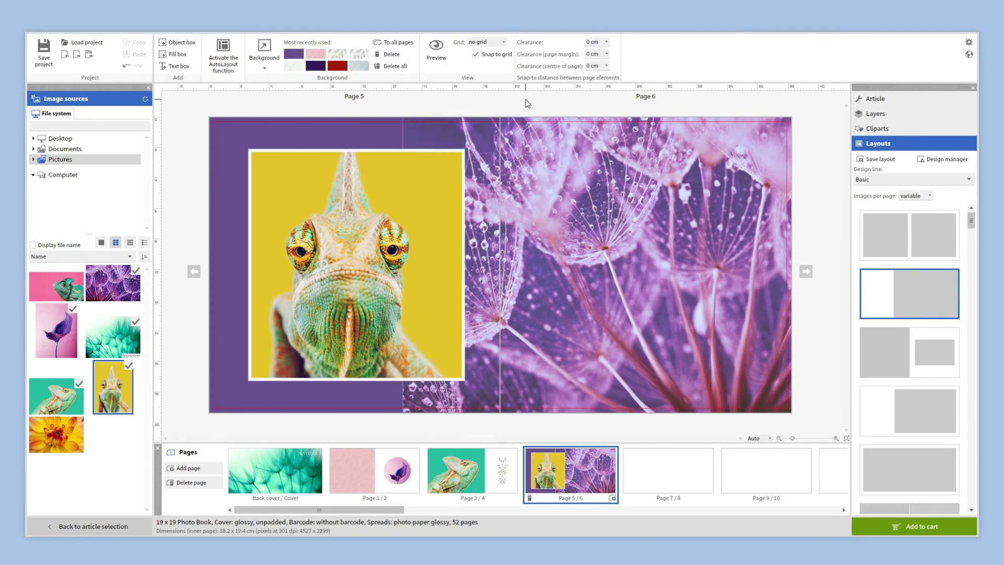
Place the Yellow_Flower photo across the whole 7/8 spread
click(651, 472)
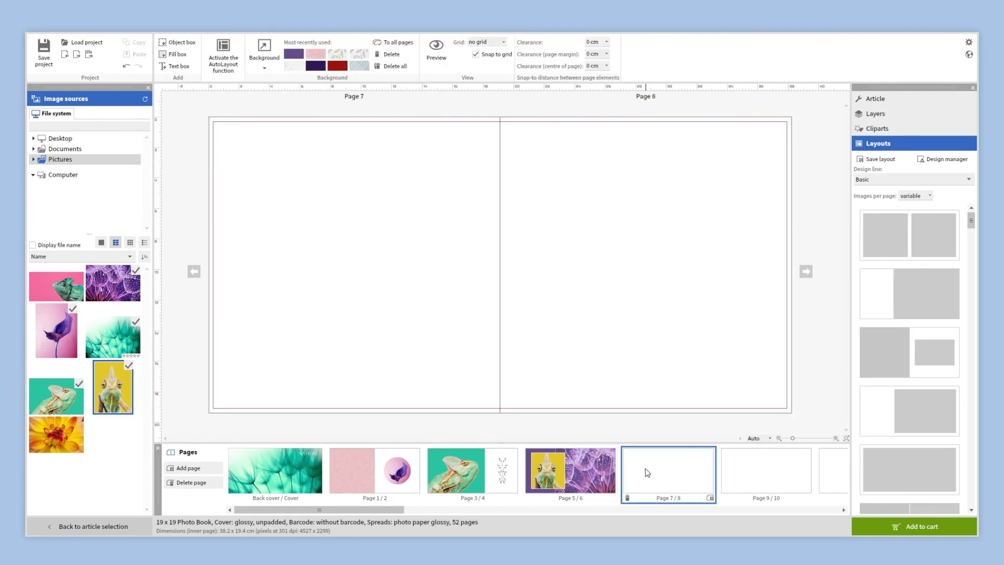
mouse_move(59, 433)
mouse_down()
mouse_move(220, 417)
mouse_move(226, 433)
mouse_up()
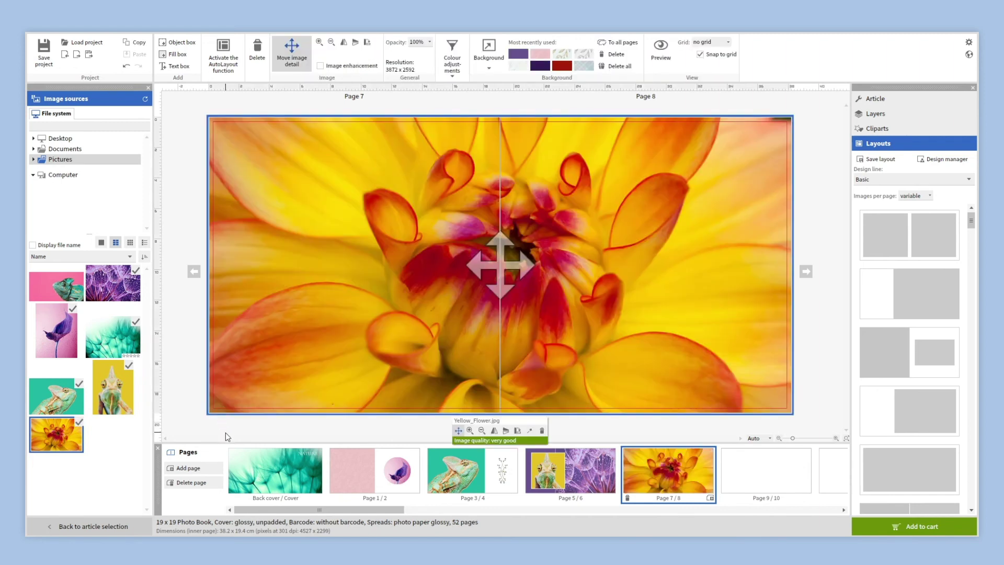
click(225, 433)
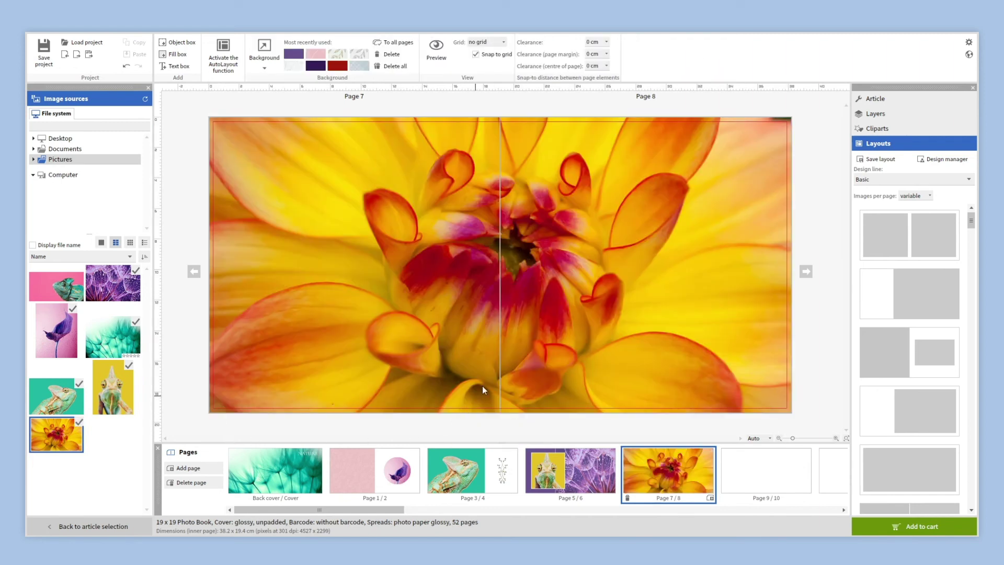
click(544, 213)
Raise the flower photo's brightness and contrast, then open blank spread 9/10
click(452, 71)
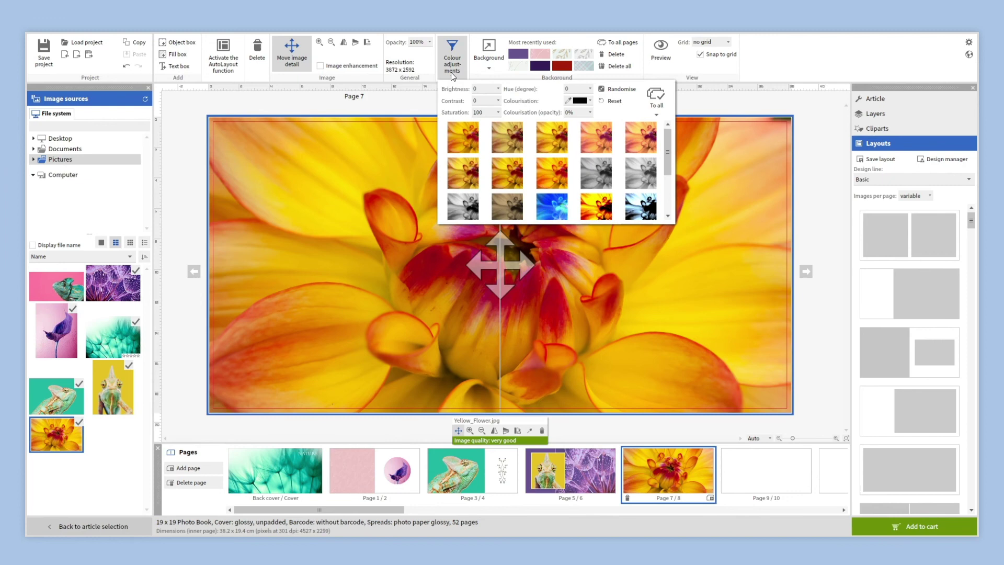
click(499, 92)
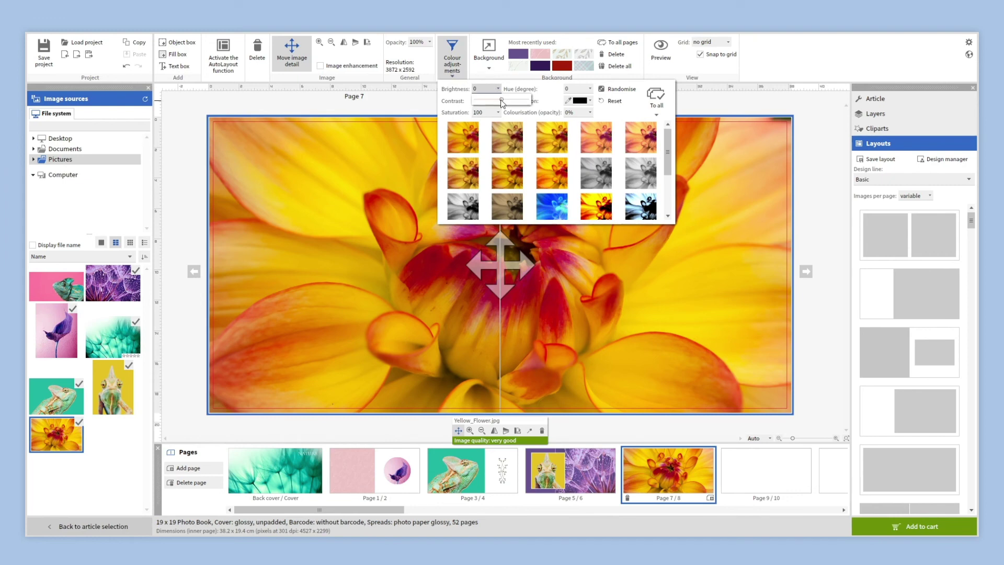
drag(502, 102, 506, 112)
click(498, 101)
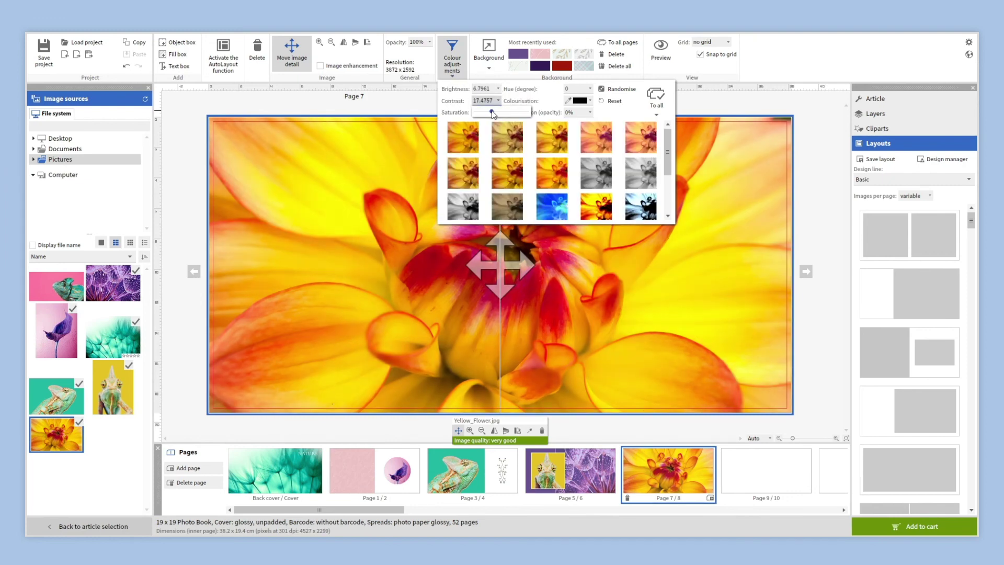
click(427, 108)
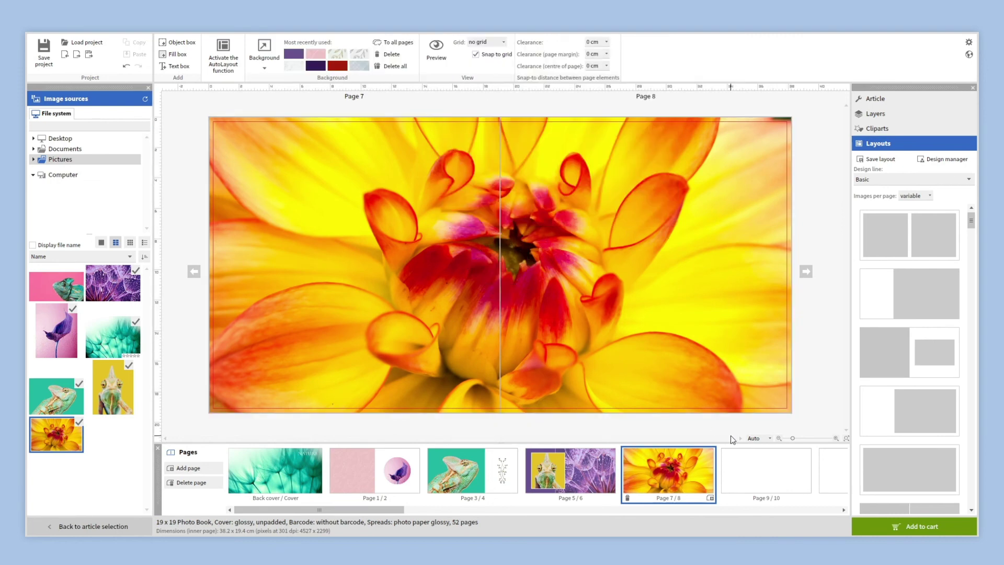
click(753, 475)
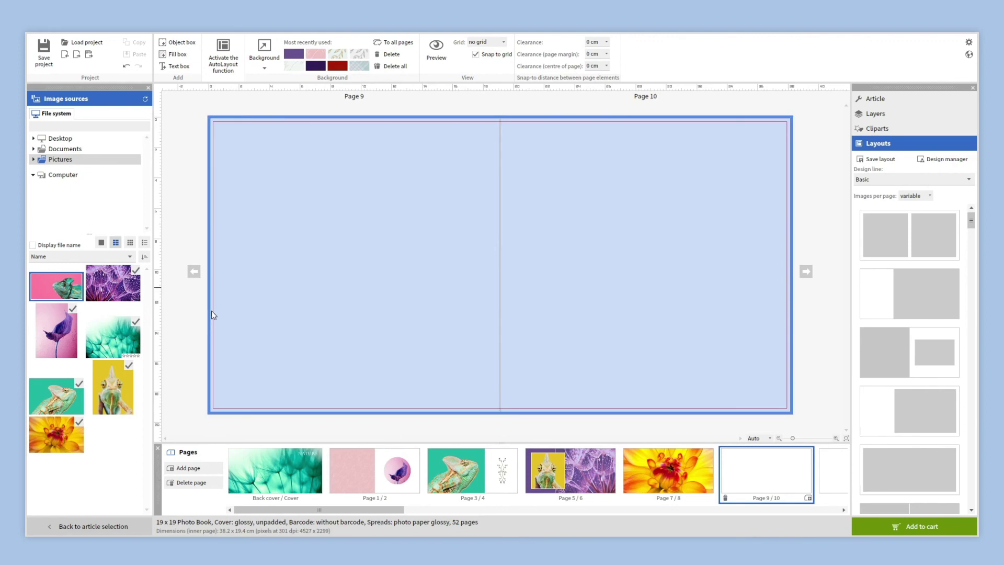
Fill spread 9/10 with the pink chameleon photo and add a text box at upper left
drag(101, 310, 210, 313)
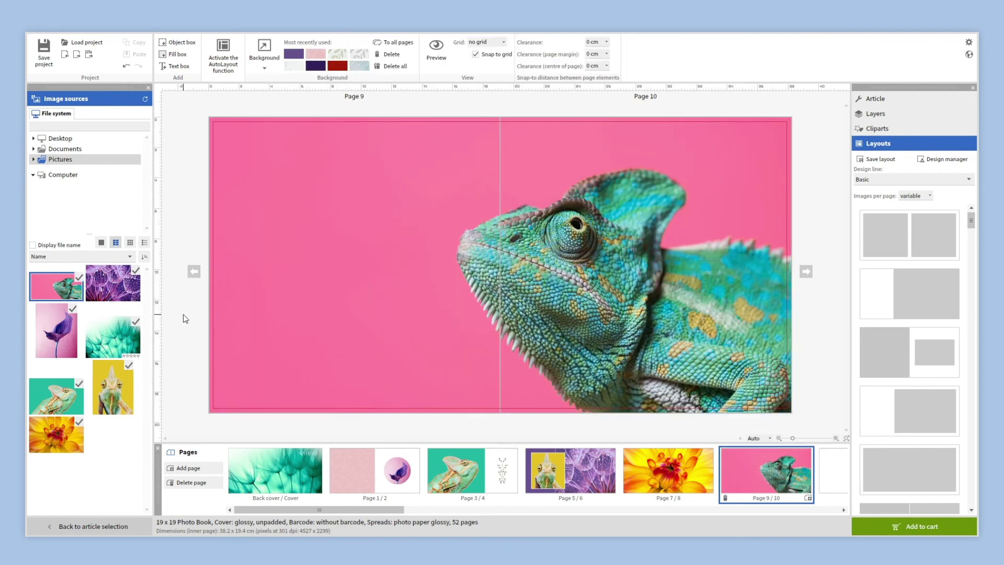
click(179, 66)
drag(413, 261, 298, 173)
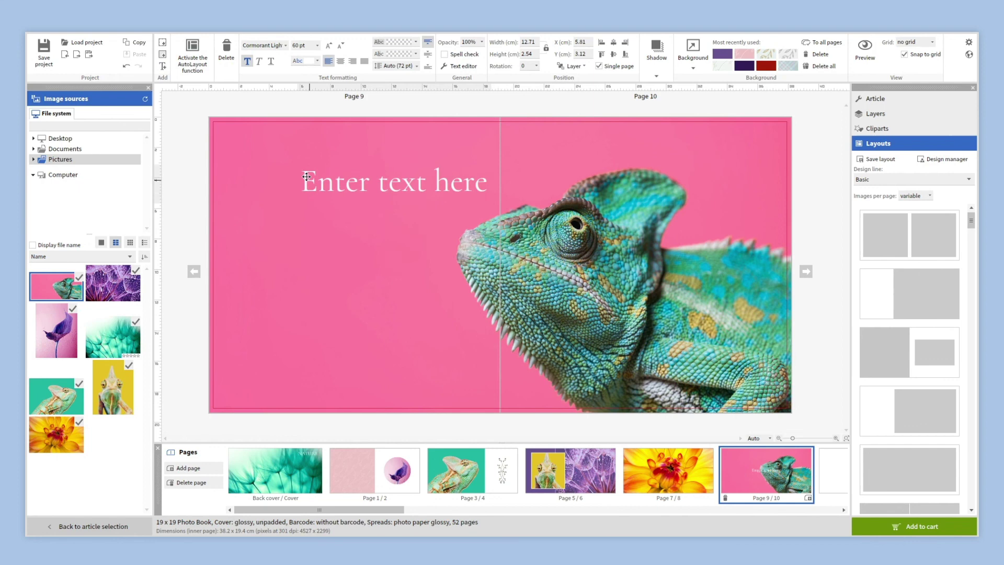
click(310, 176)
text(Colorful)
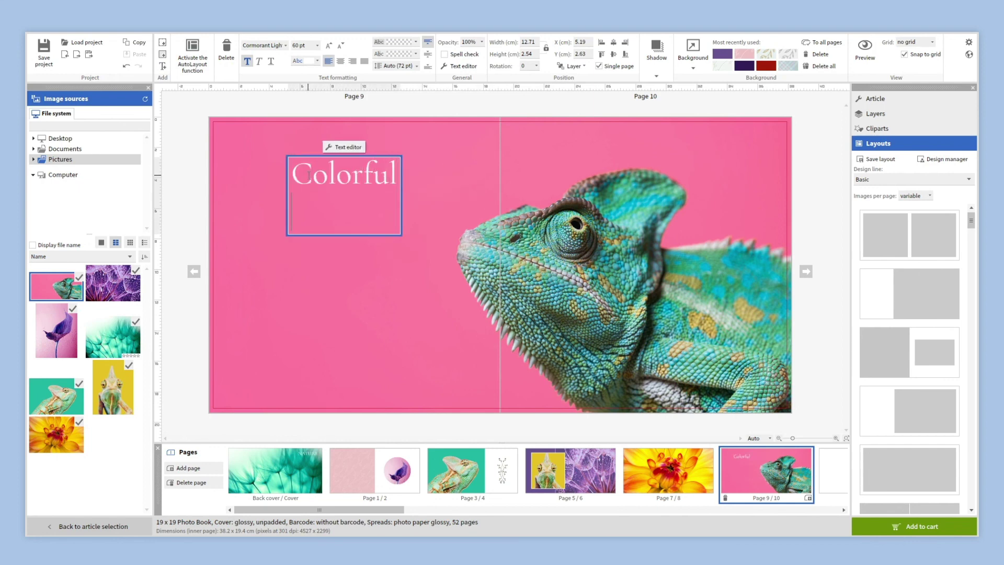
Make the title 'Colorful nature' two lines, nudge it up-left, and set 48 pt line spacing
key(Return)
text(nature)
key(Escape)
drag(333, 219, 287, 205)
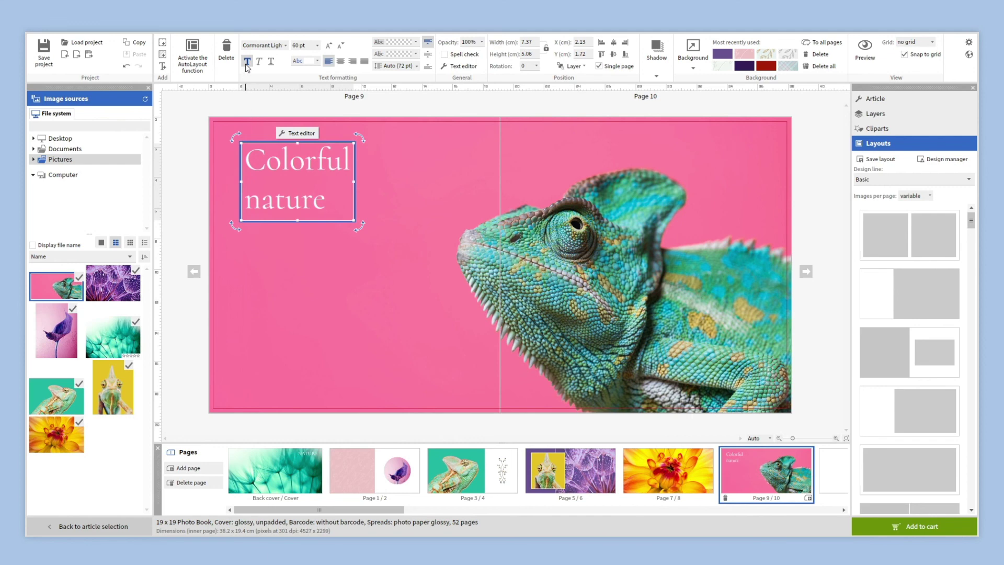
click(417, 67)
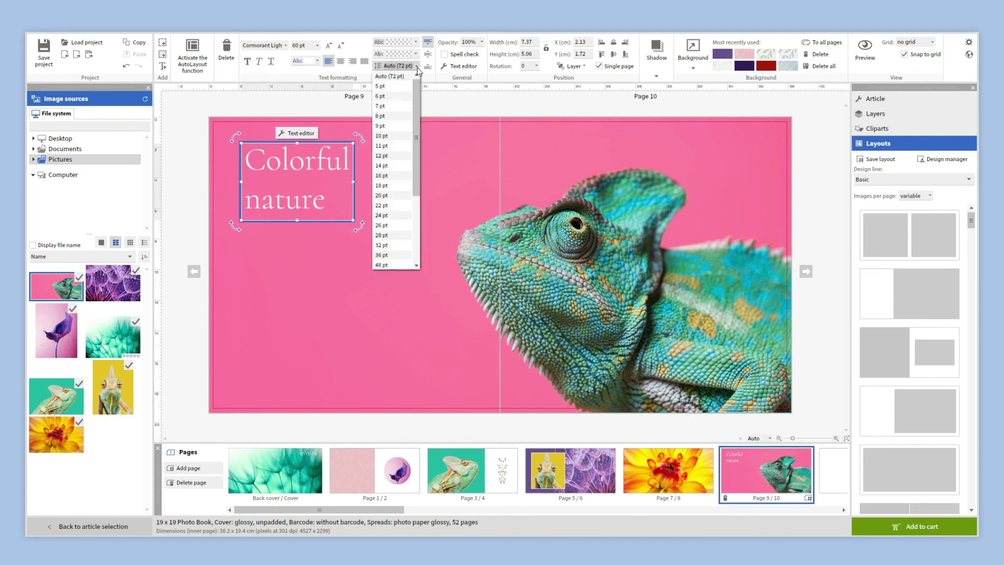
click(392, 264)
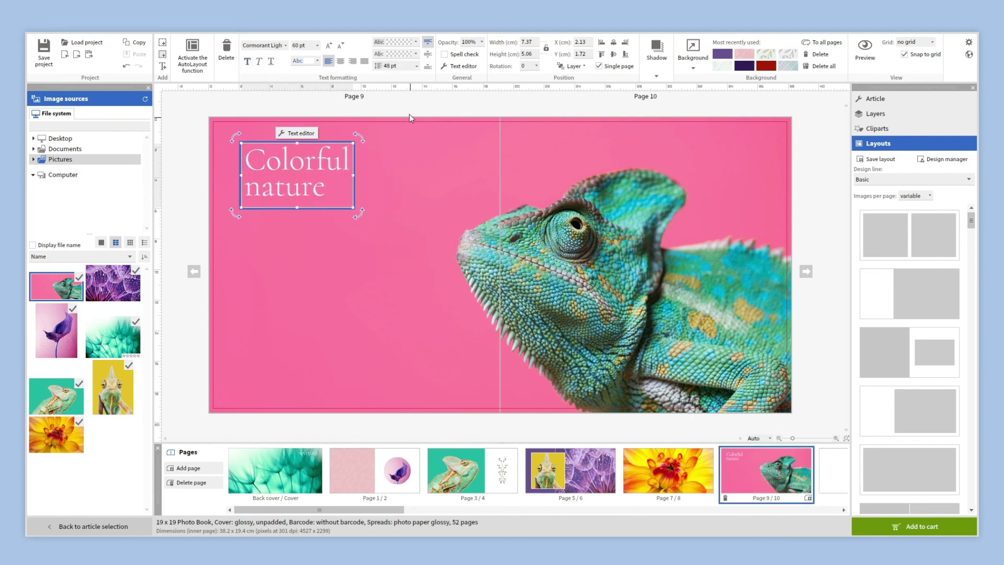
click(371, 113)
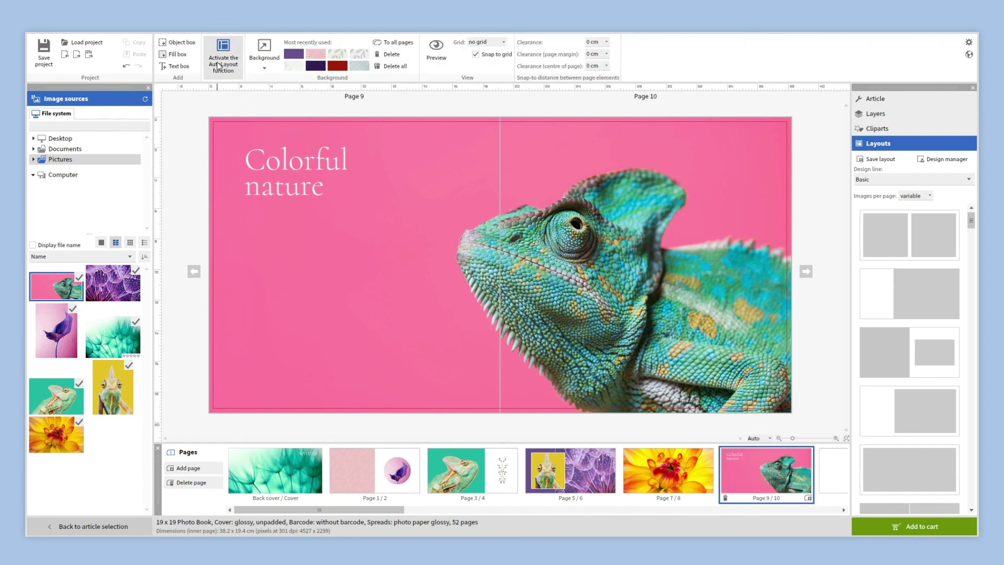